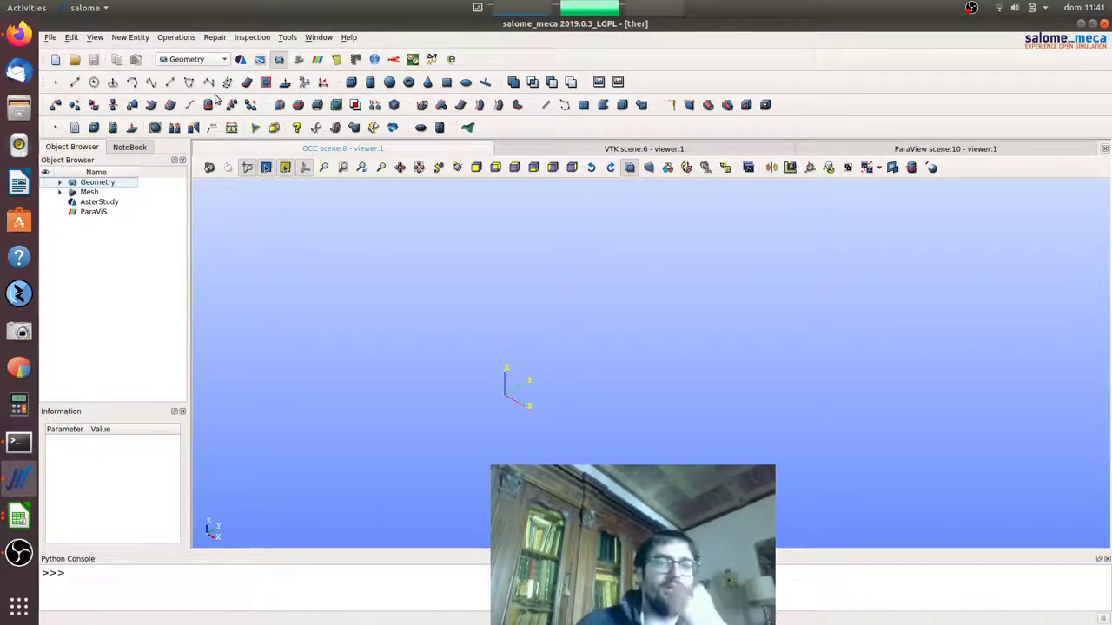
- Locate Box_1 in the Geometry tree and start a new group on it
click(59, 182)
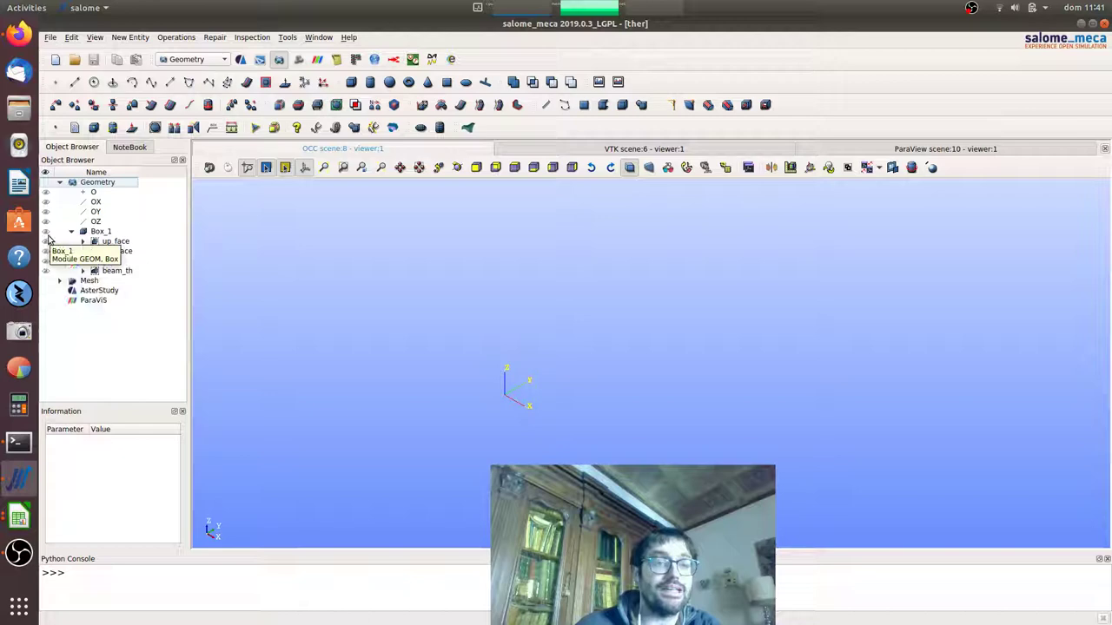
click(46, 231)
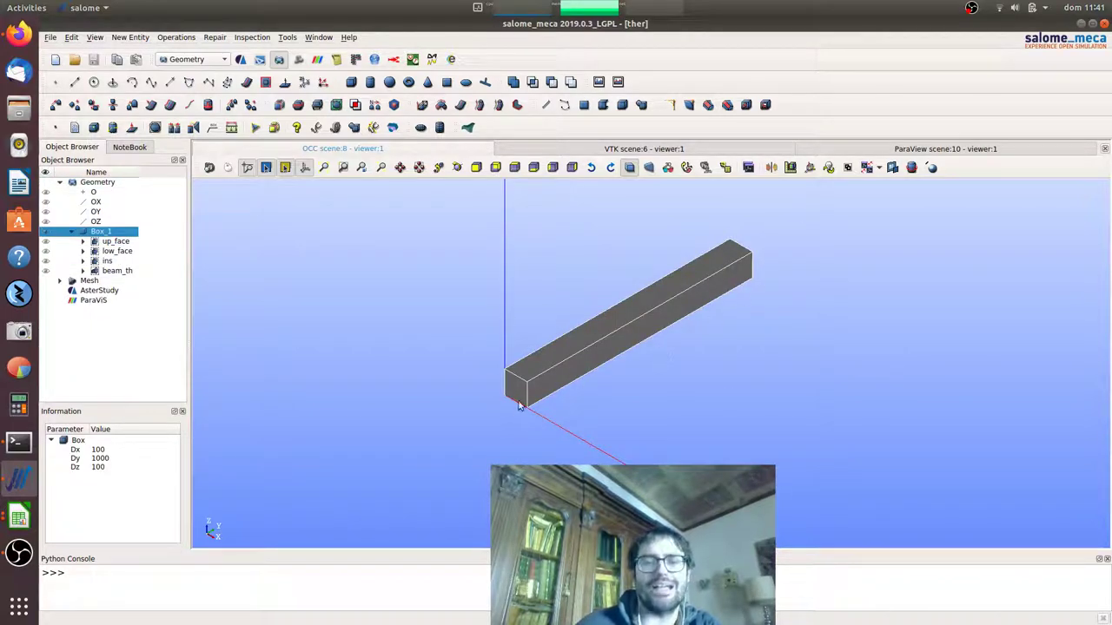
right_click(111, 236)
click(173, 269)
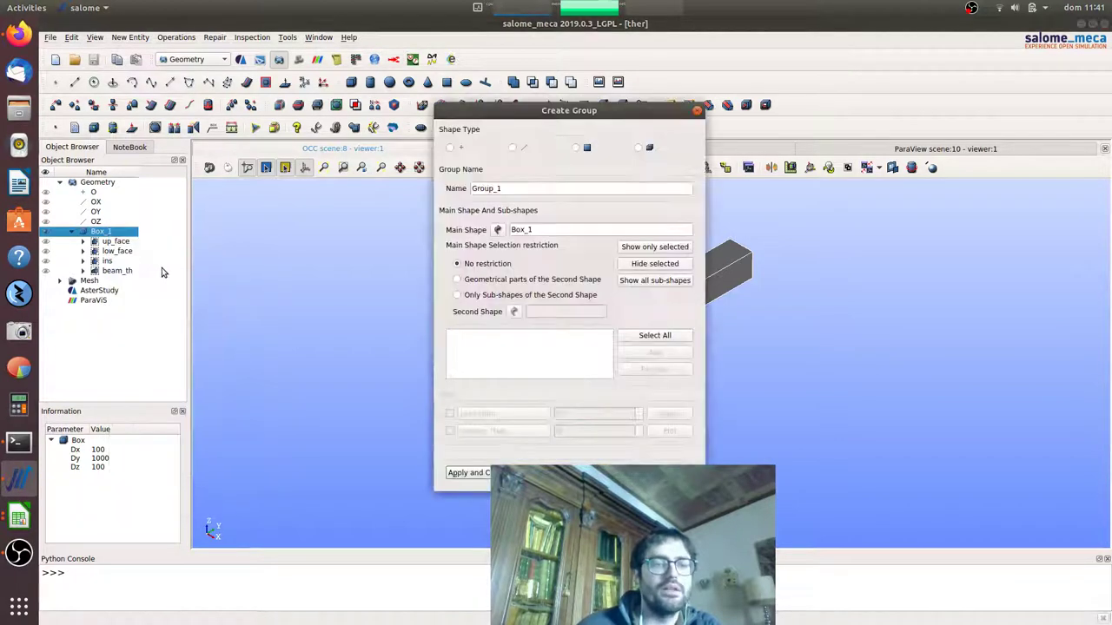
- Build a face group named 'fix' holding the beam's end face at the origin
click(576, 148)
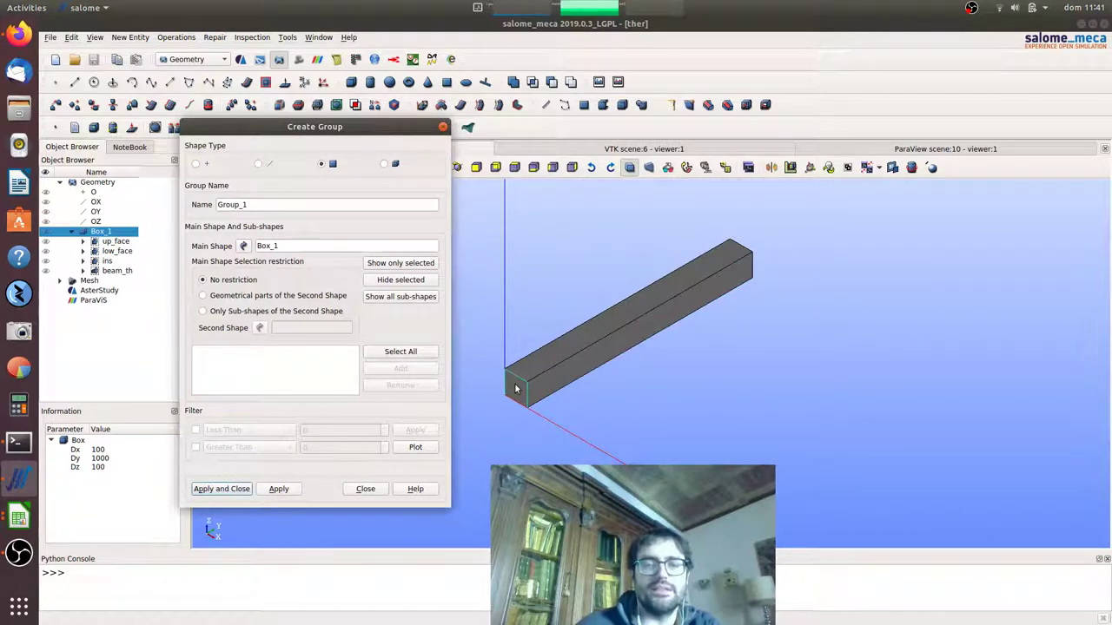
click(513, 386)
click(514, 394)
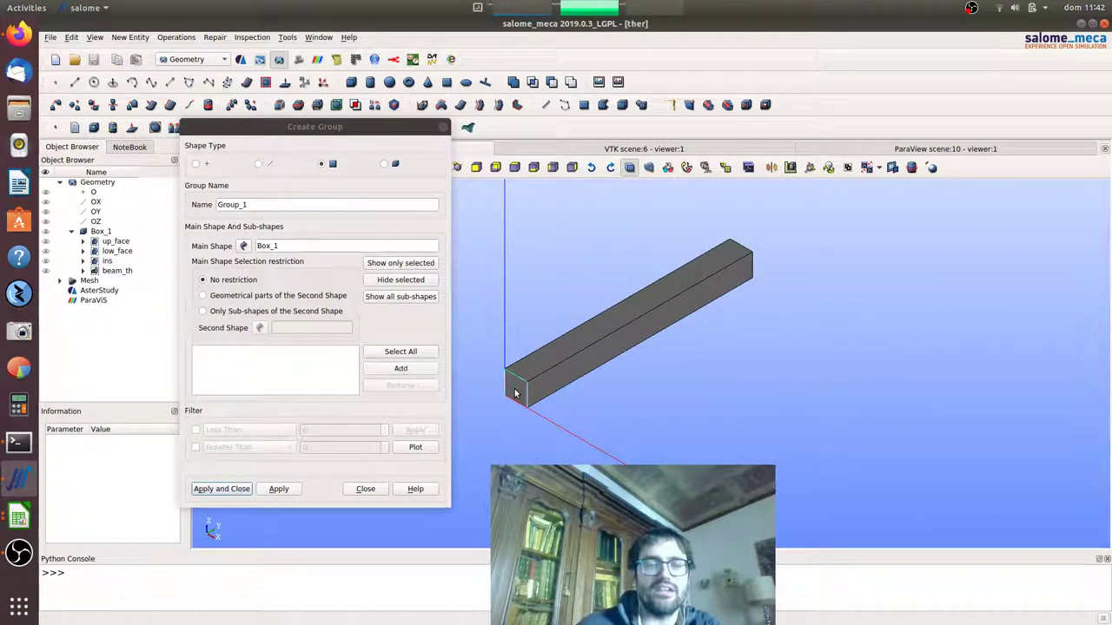
click(425, 375)
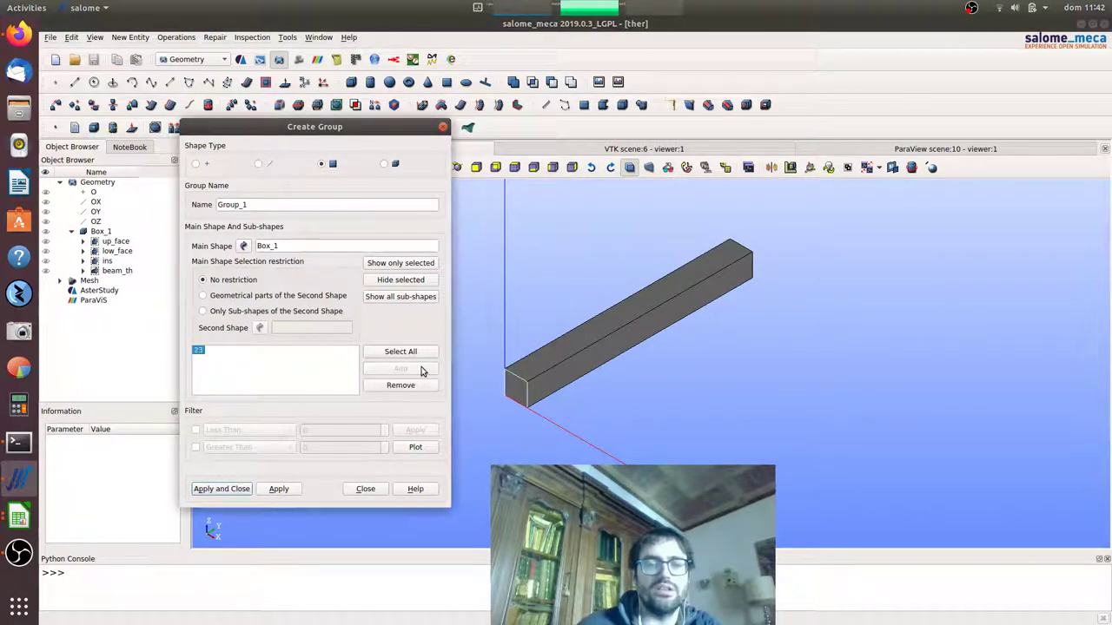
double_click(312, 205)
text(fix)
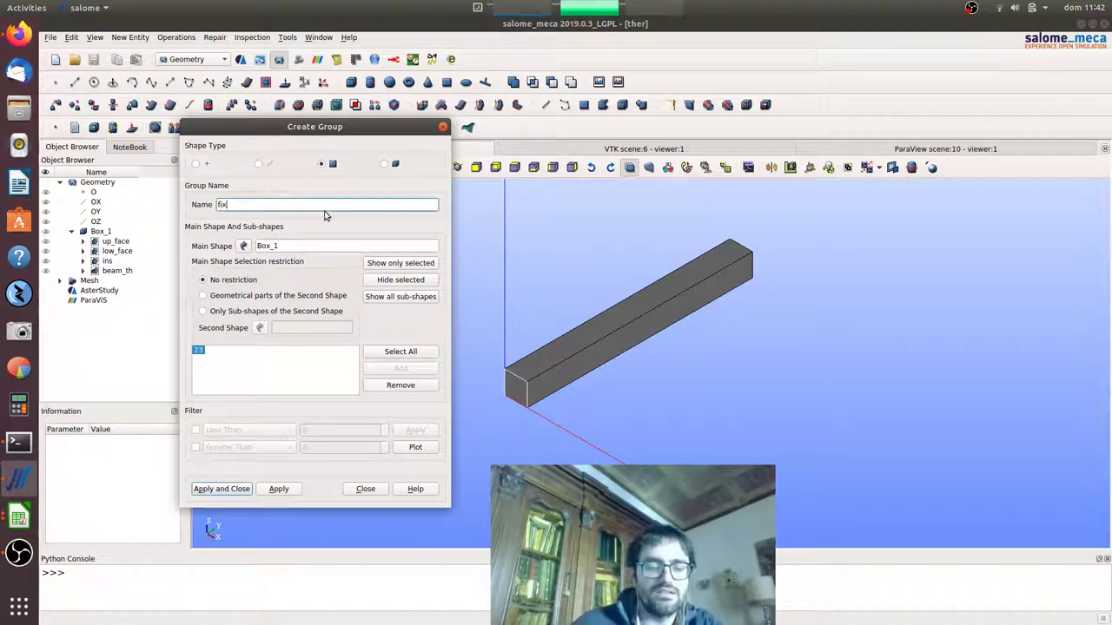
click(278, 489)
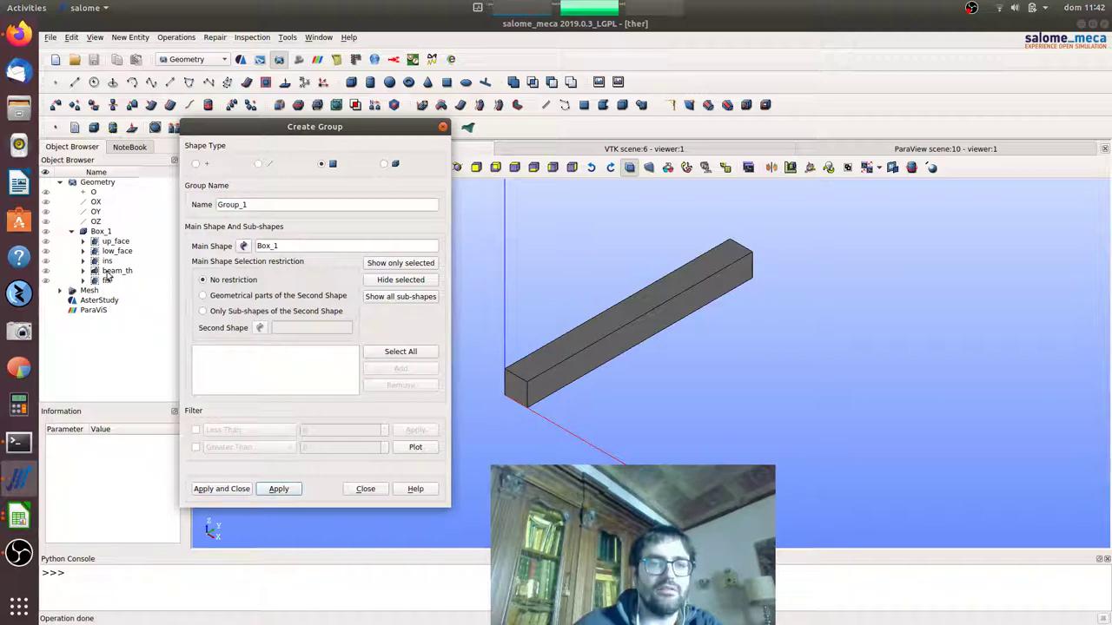
click(47, 272)
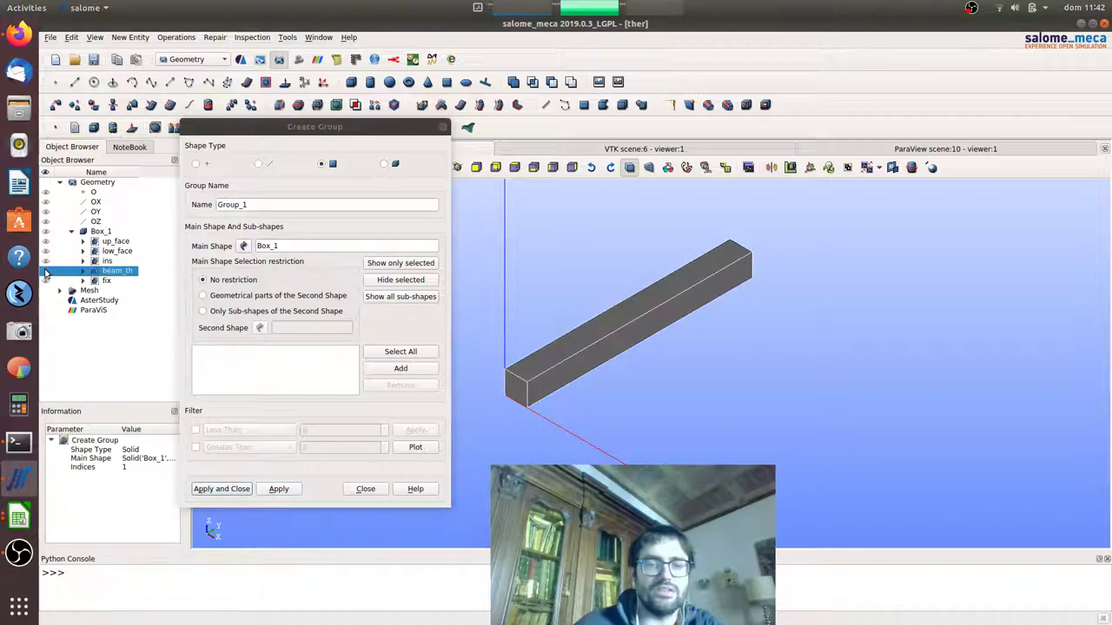
click(365, 489)
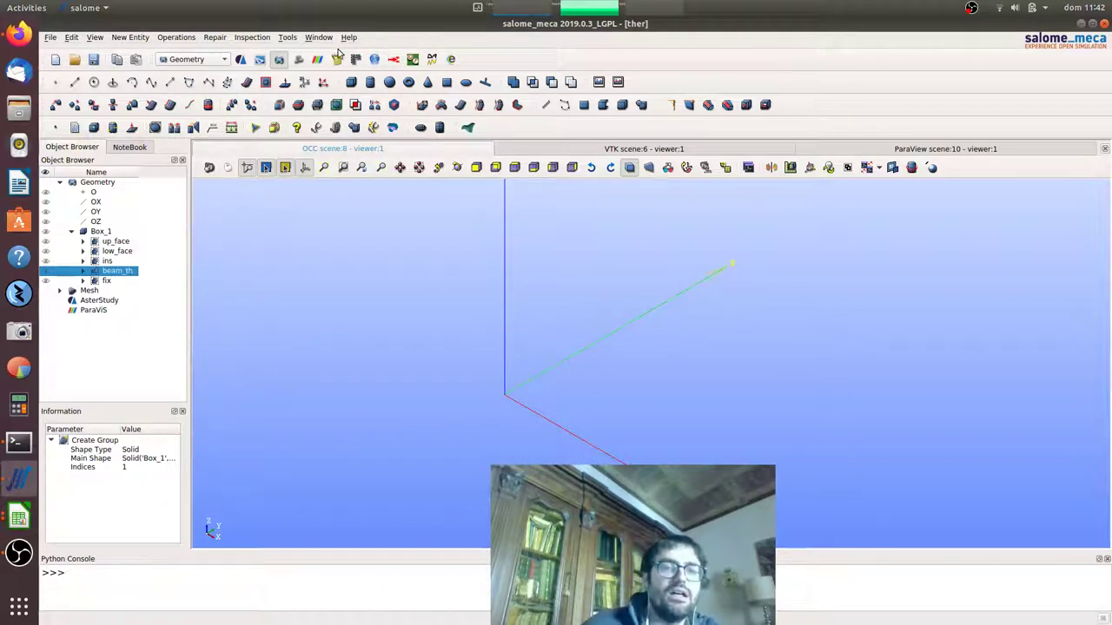
- Switch to the Mesh module, check the existing Mesh_1, and begin a new mesh on Box_1
click(298, 59)
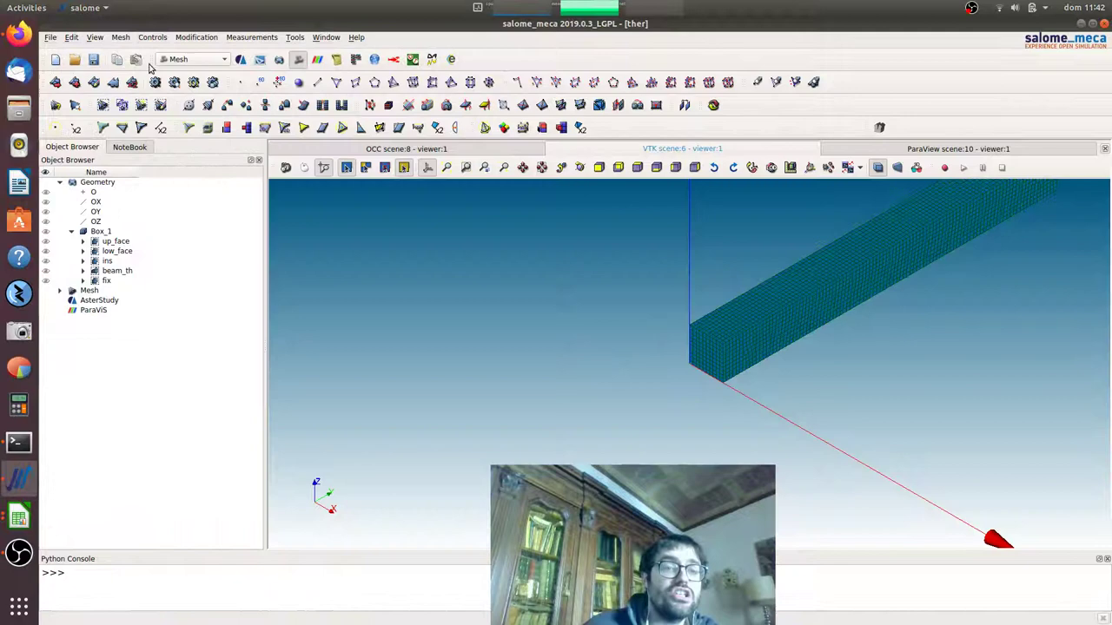
click(101, 232)
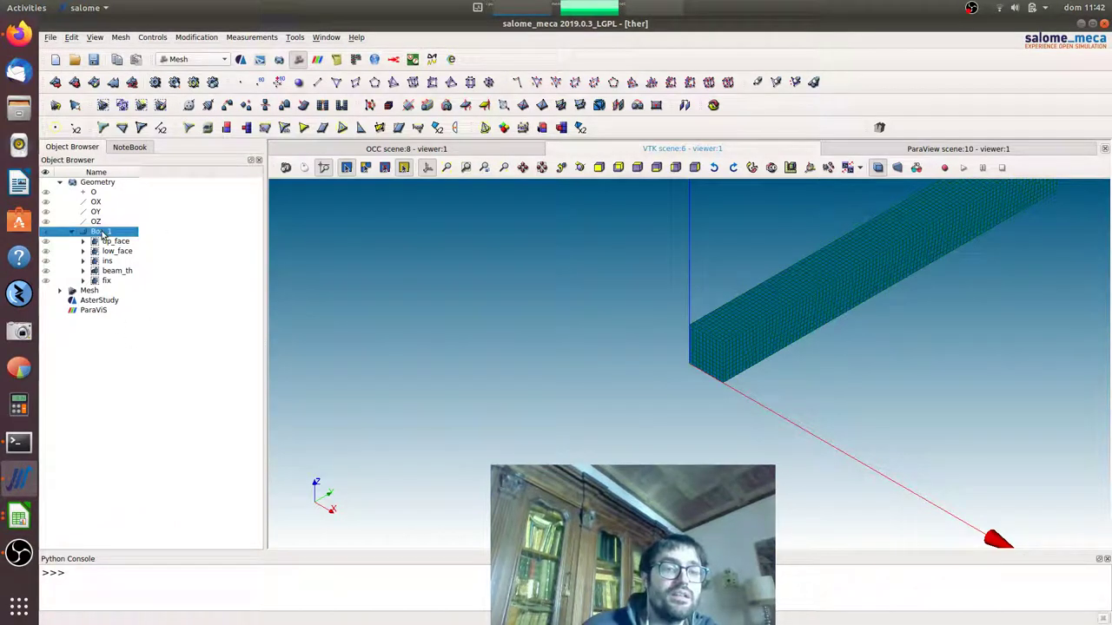
click(60, 292)
double_click(46, 320)
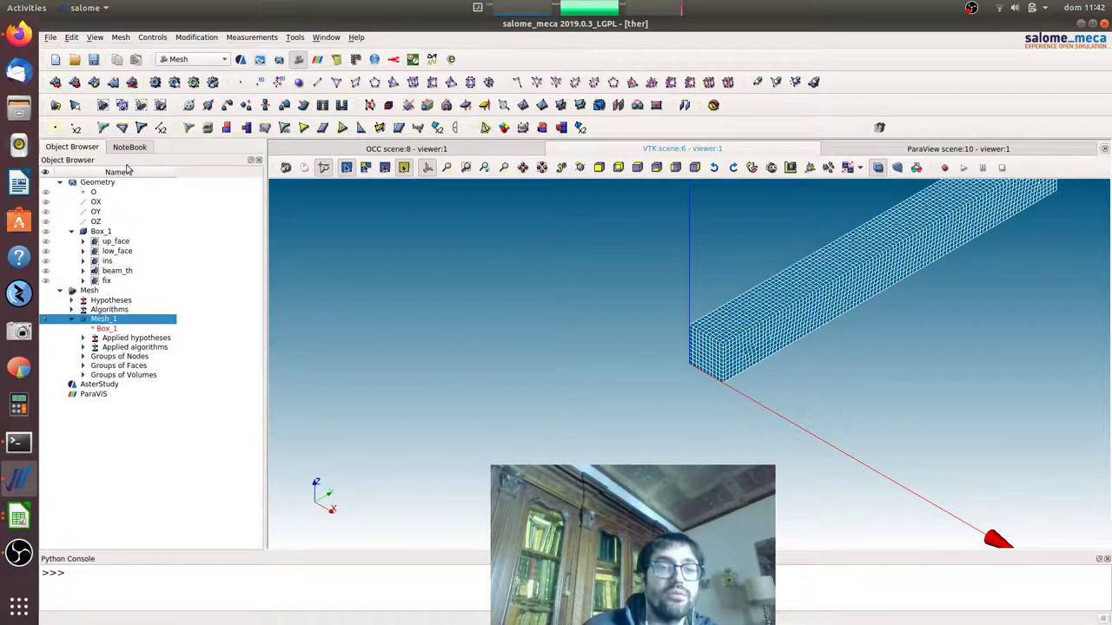
click(111, 230)
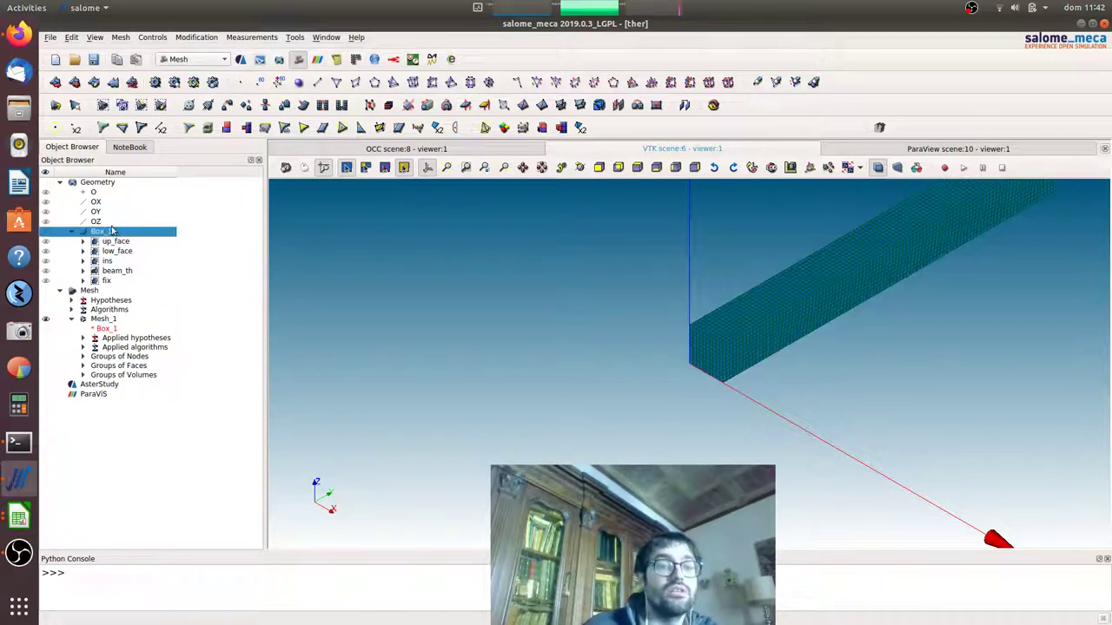
click(121, 37)
click(140, 53)
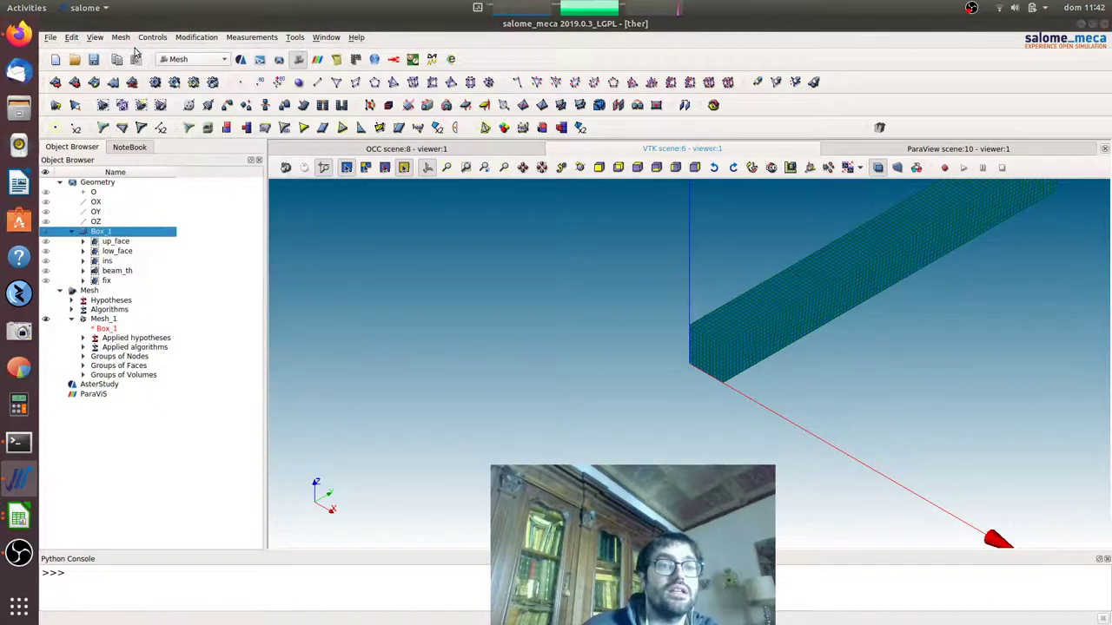
- Choose NETGEN 1D-2D-3D with a NETGEN 3D Parameters hypothesis of max and min size 20
click(569, 302)
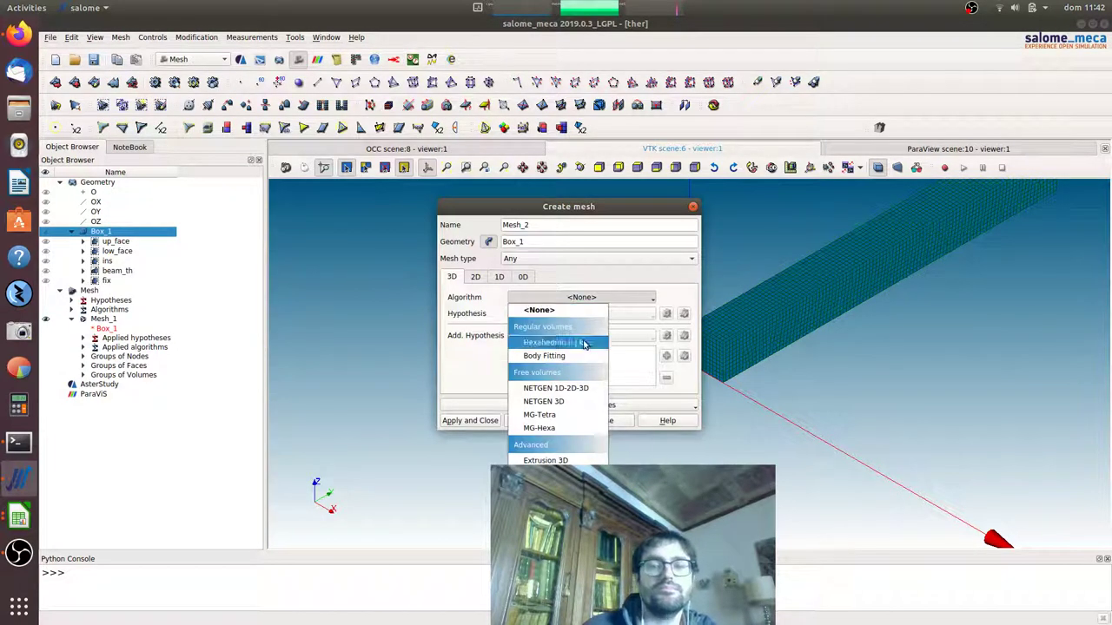
click(587, 389)
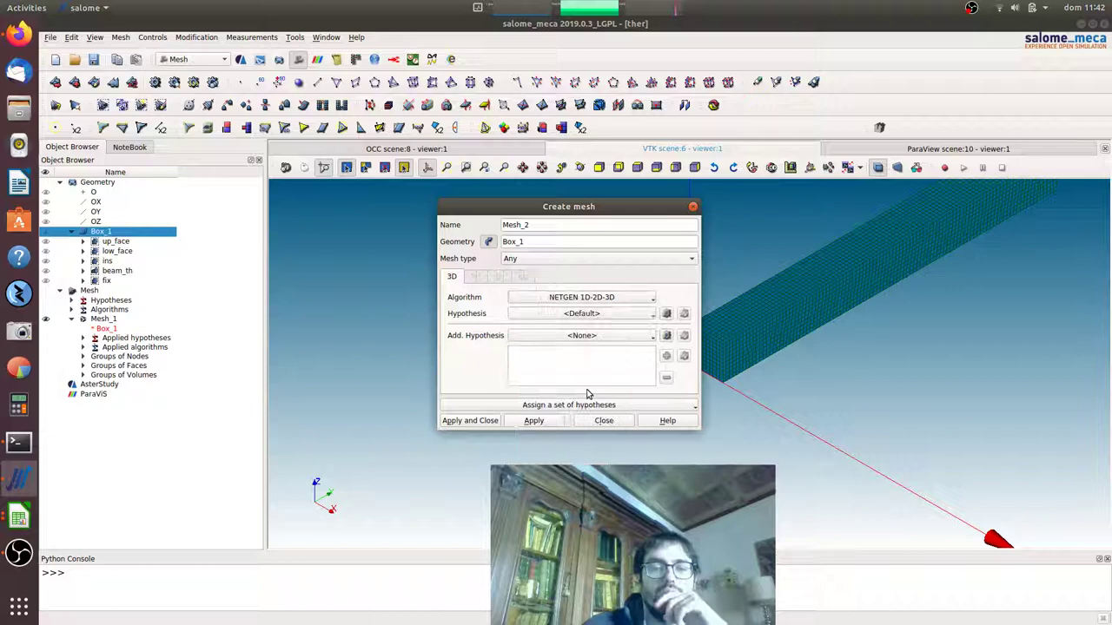
click(667, 314)
click(712, 319)
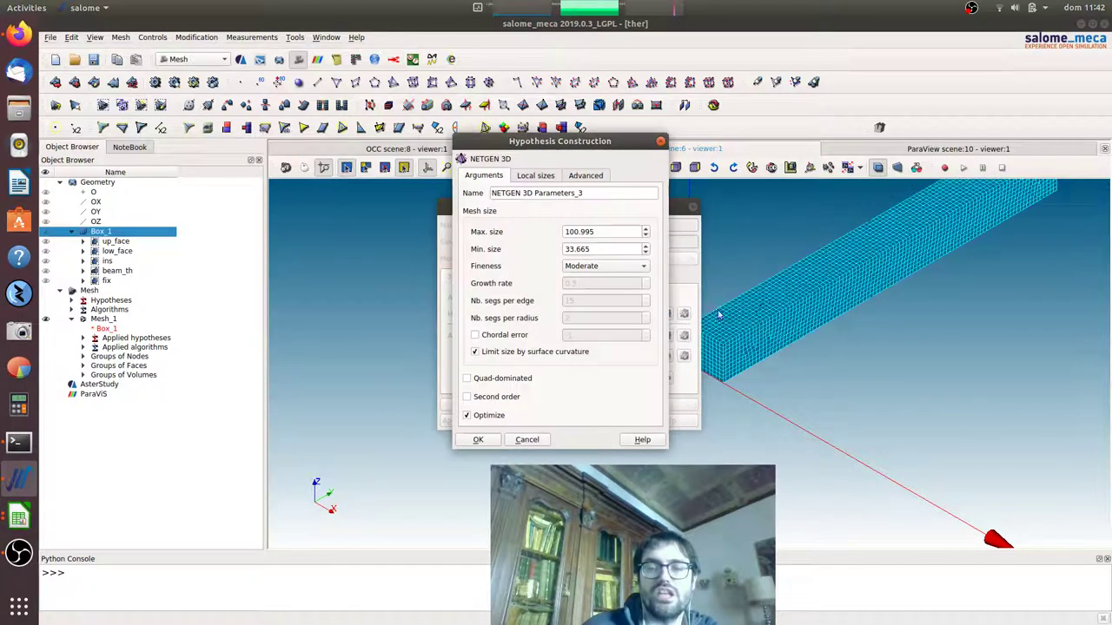
drag(638, 231, 563, 231)
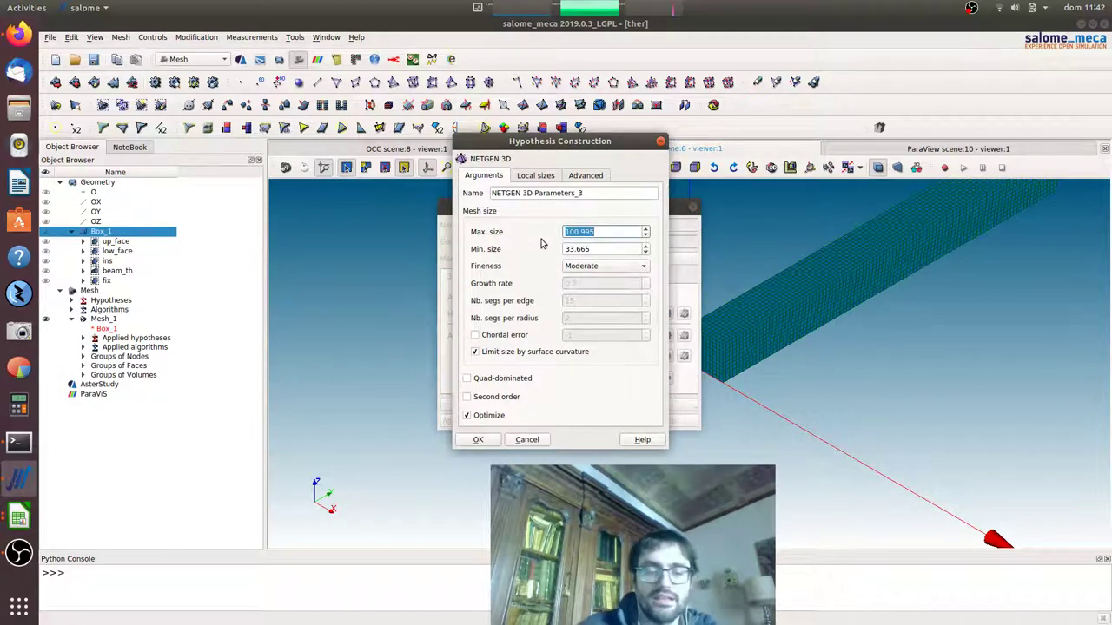
text(20)
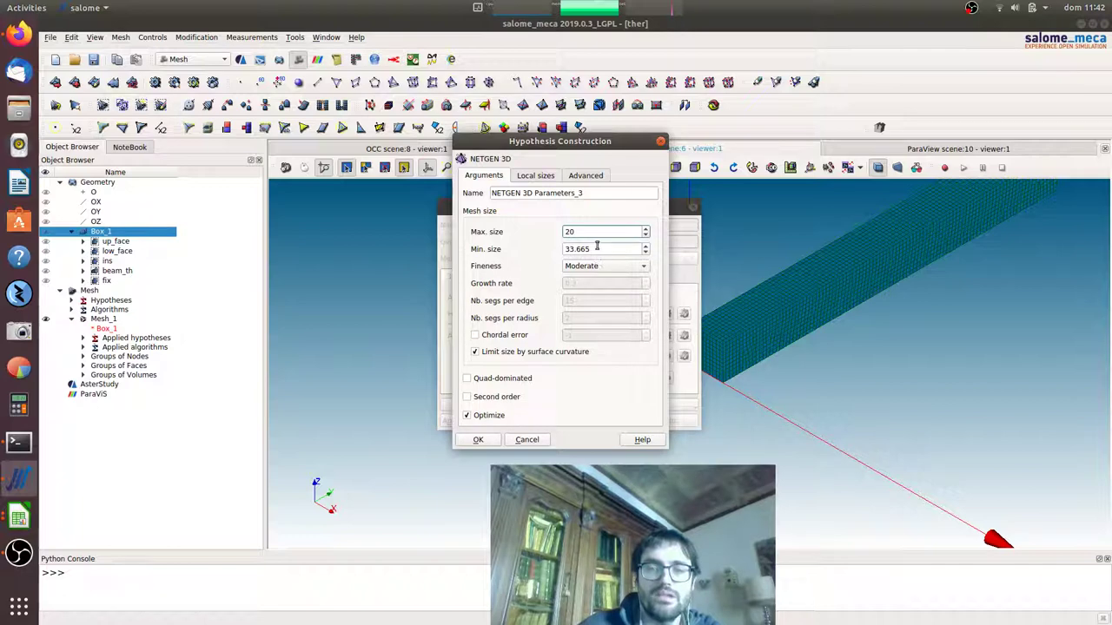
drag(597, 247, 563, 249)
text(20)
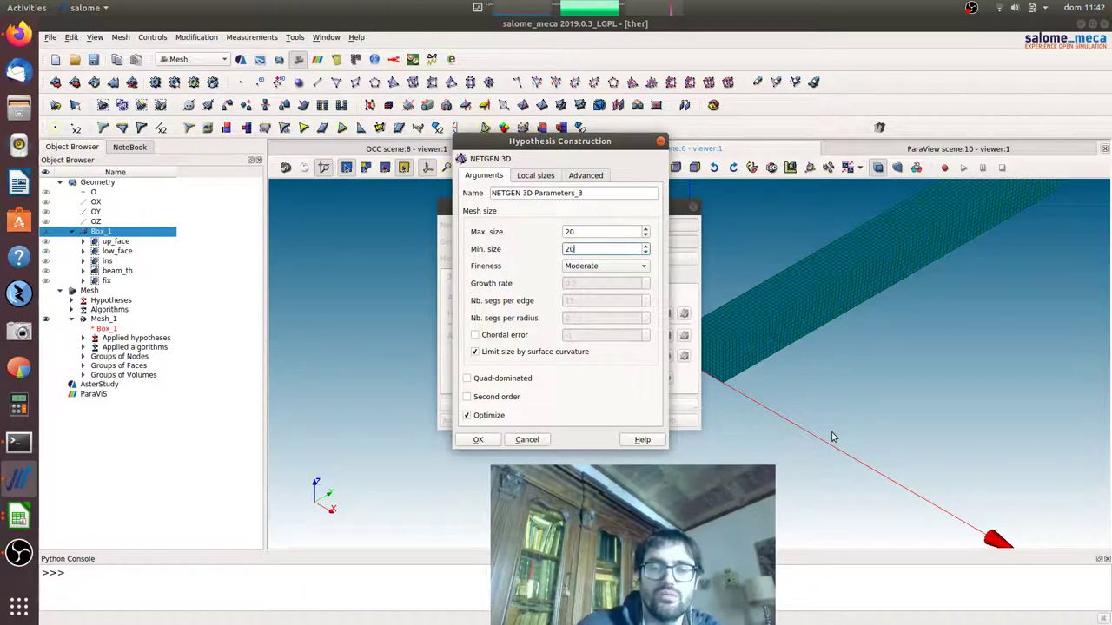
- Make the mesh quad-dominated and second order, create Mesh_2 and compute it
click(506, 379)
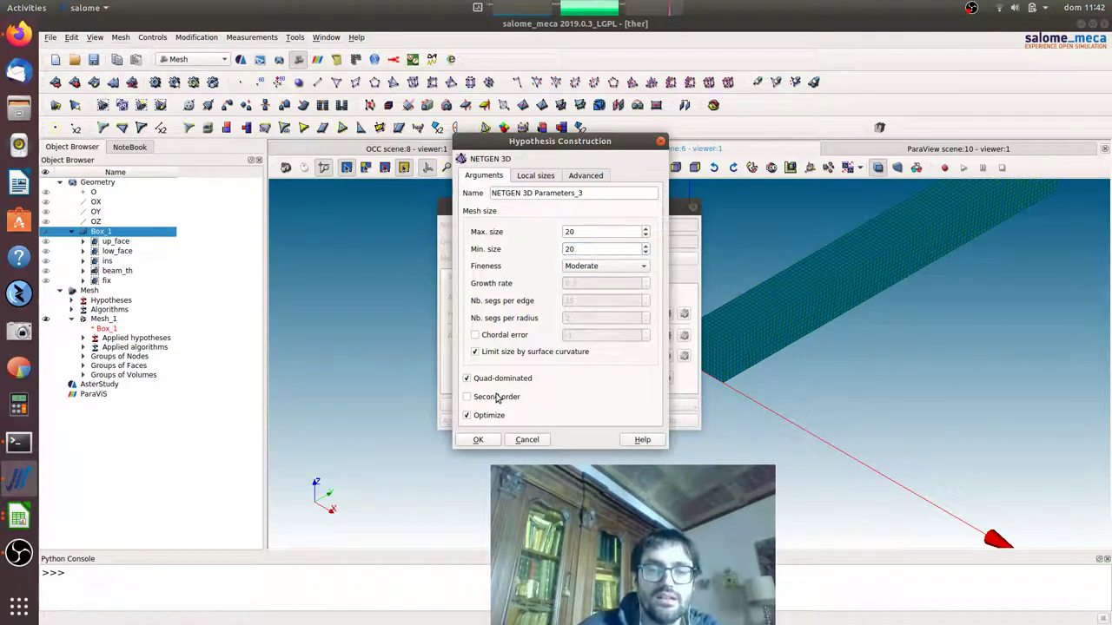
click(497, 398)
click(479, 440)
click(479, 424)
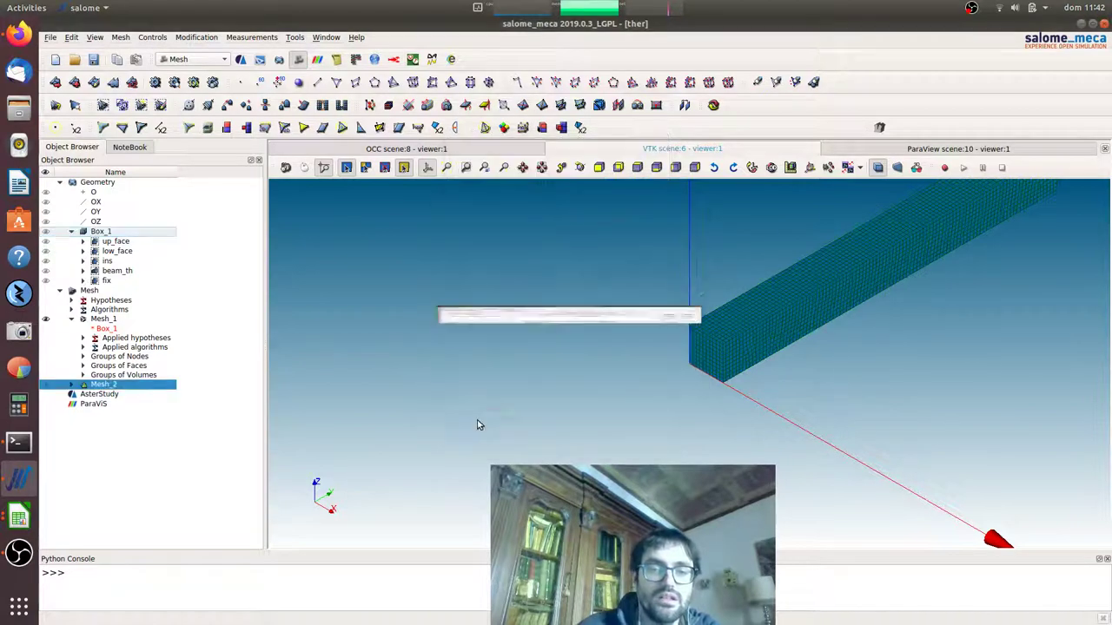
right_click(96, 388)
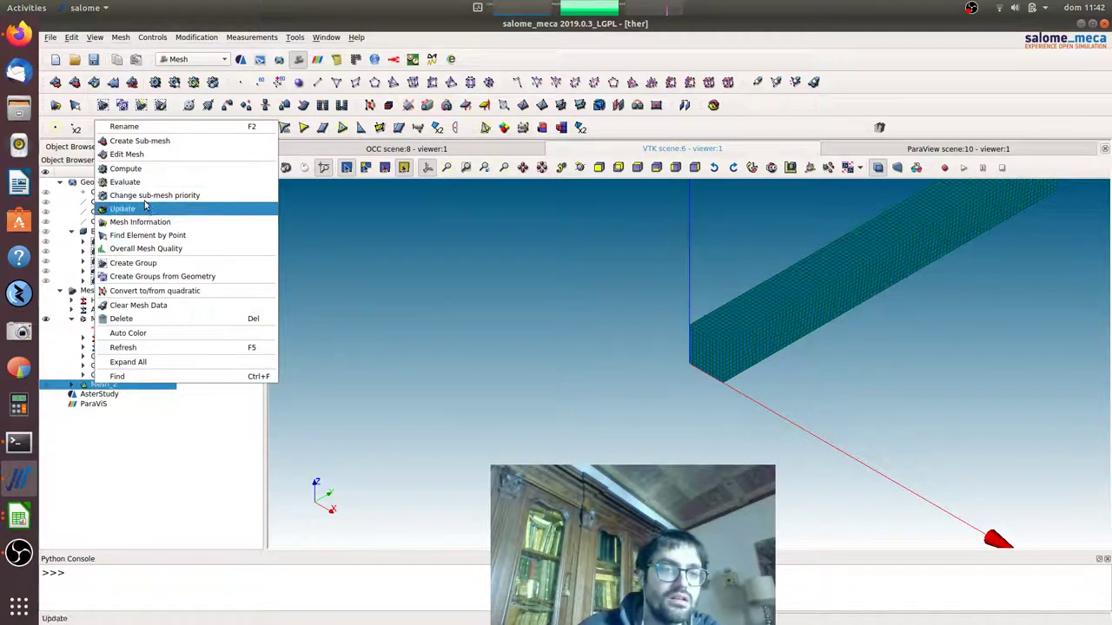
click(144, 171)
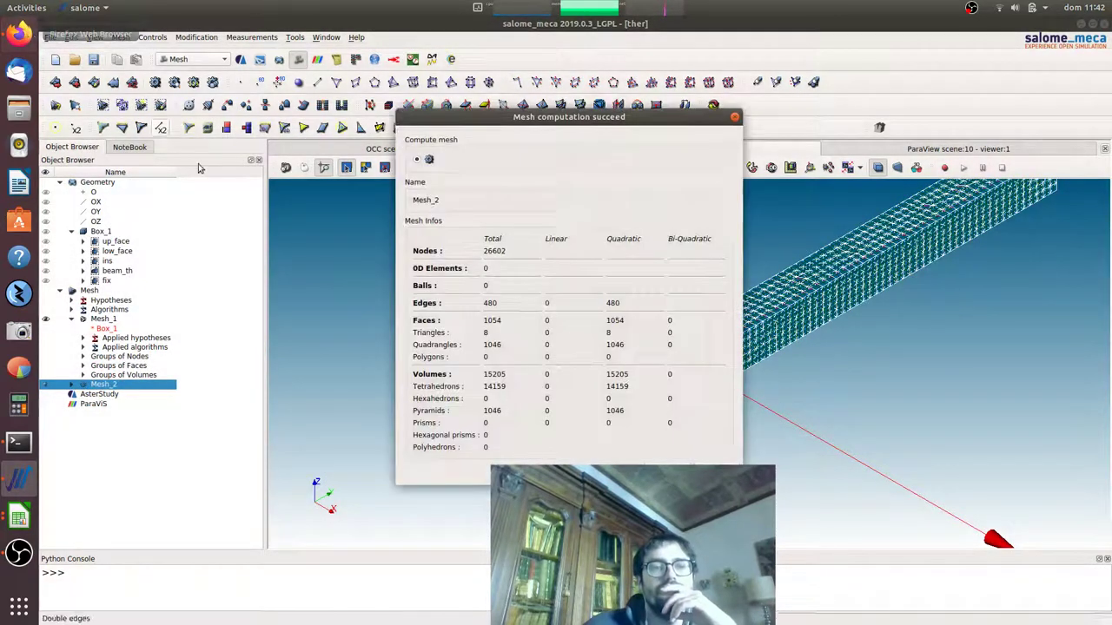
- Compare the fine Mesh_1 against the coarser Mesh_2 in the 3D viewer
key(Escape)
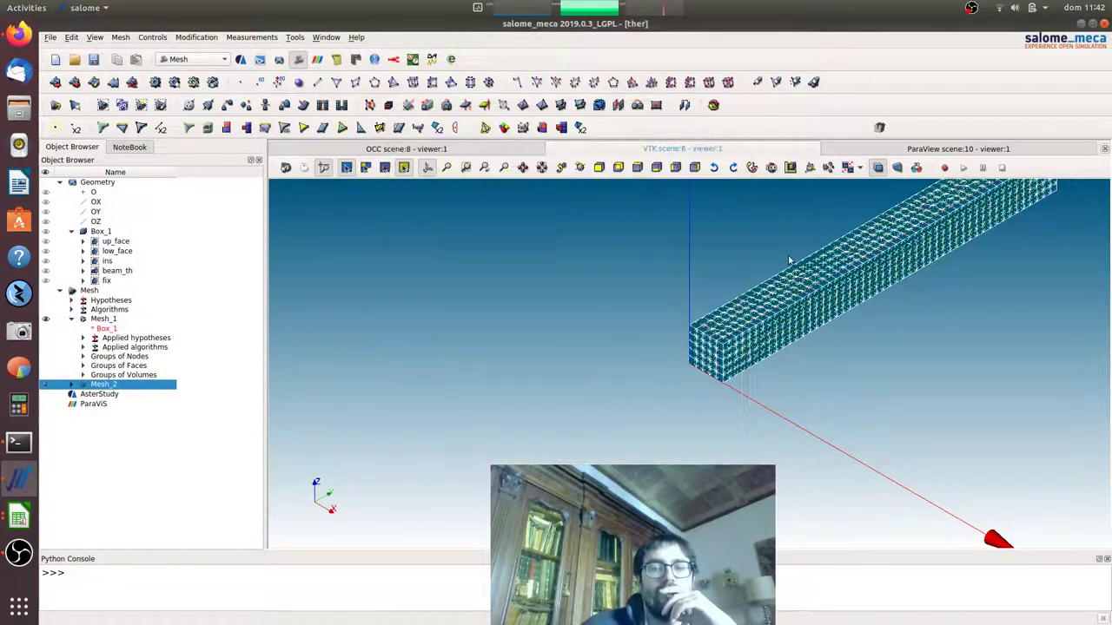
click(46, 320)
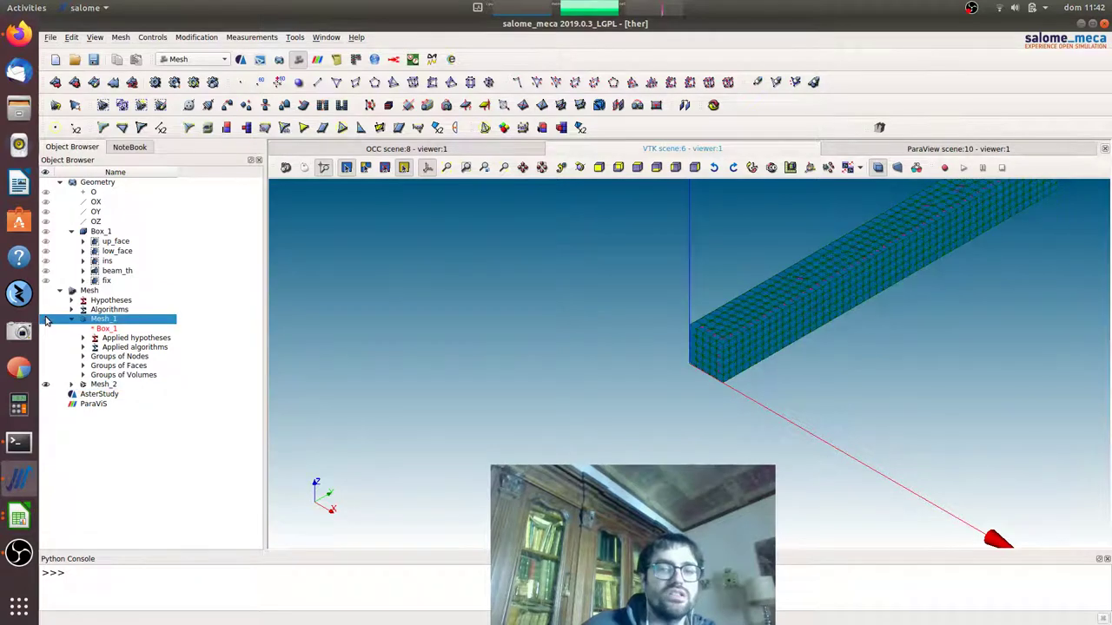
click(46, 384)
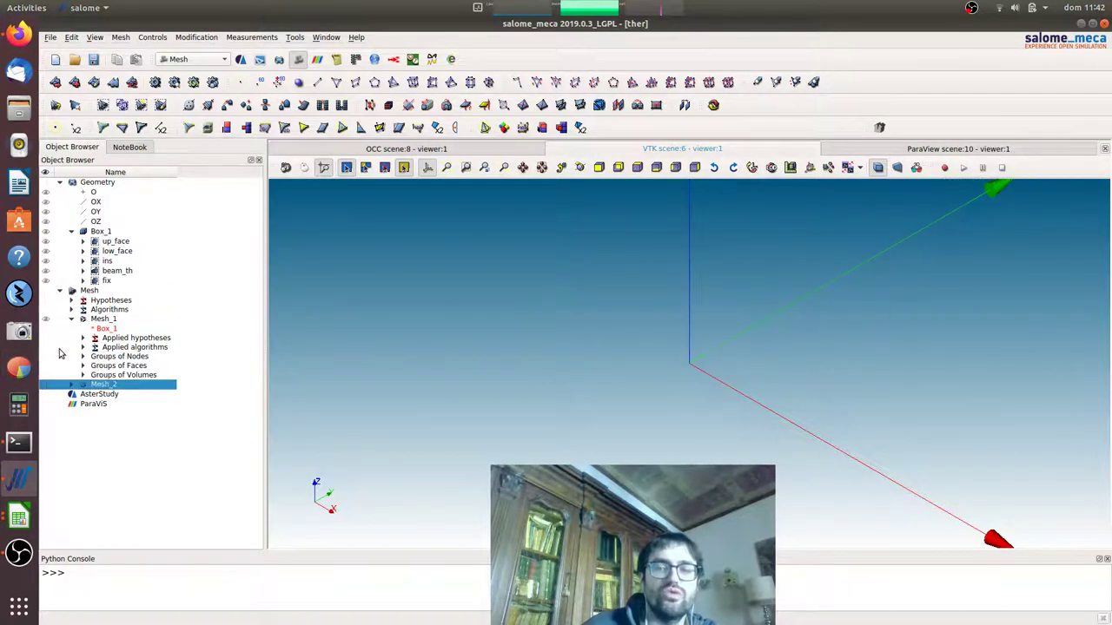
click(45, 319)
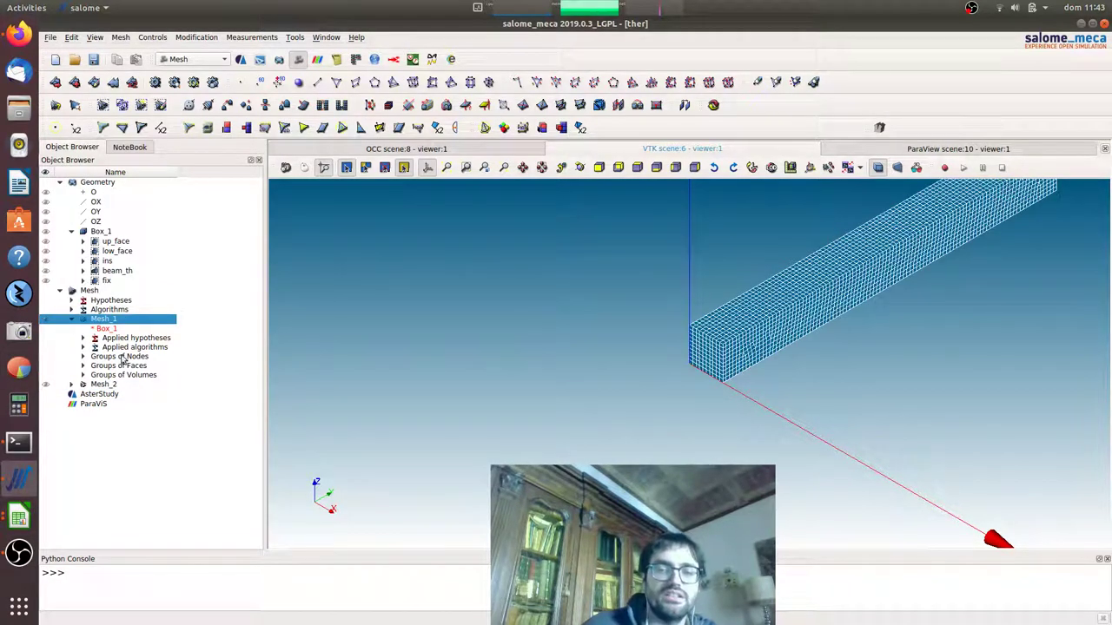
click(47, 385)
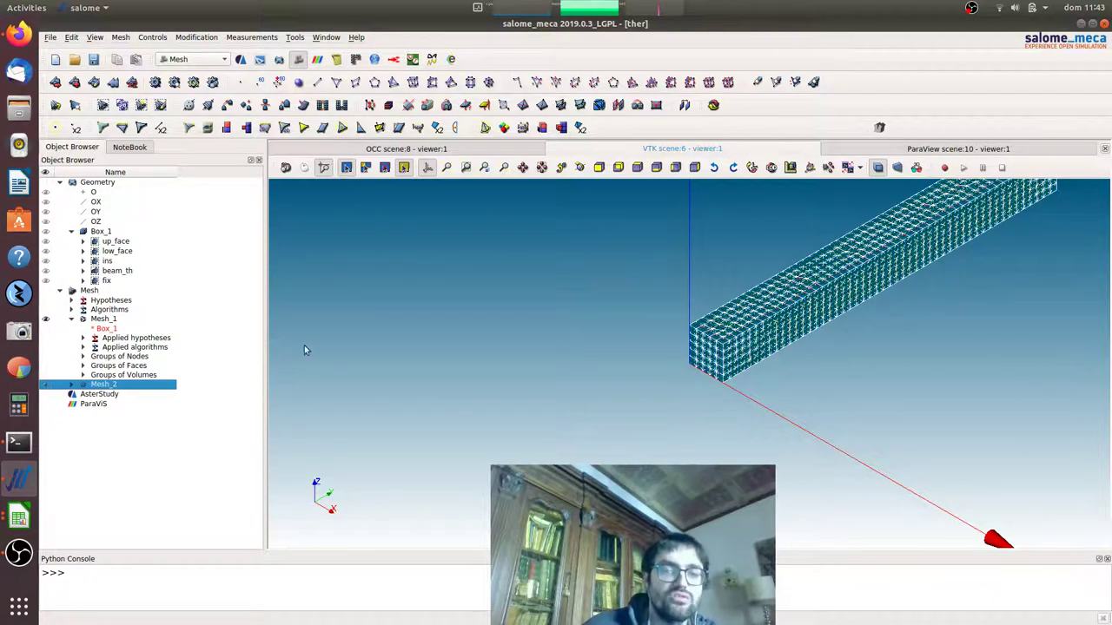
- In AsterStudy's Case View, collapse Stage_1 and add an empty Stage_2 after it
click(241, 61)
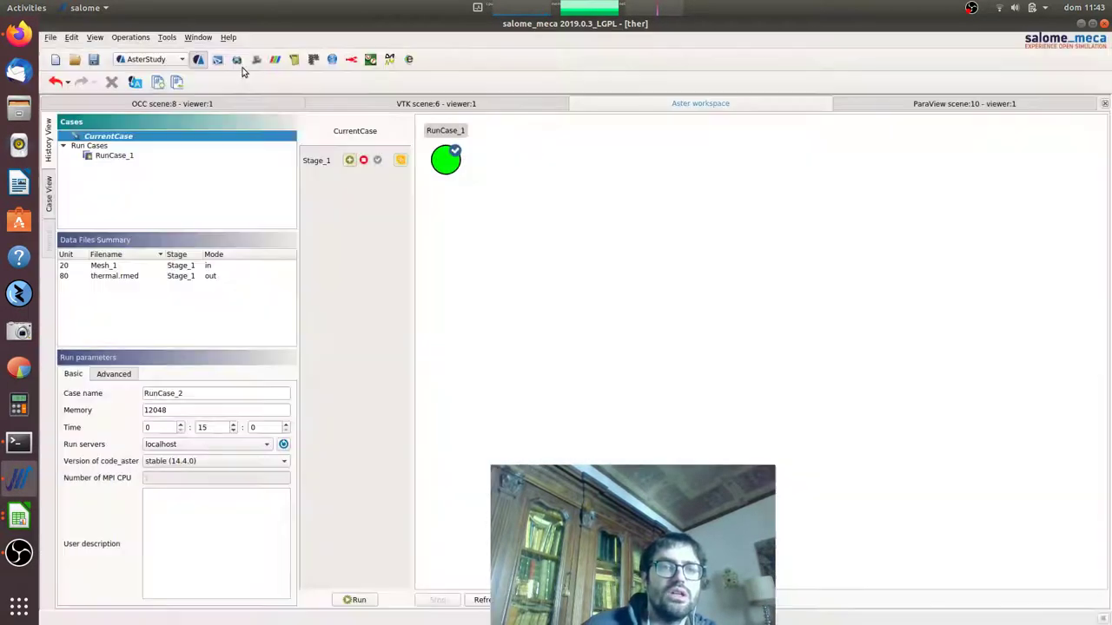
click(49, 196)
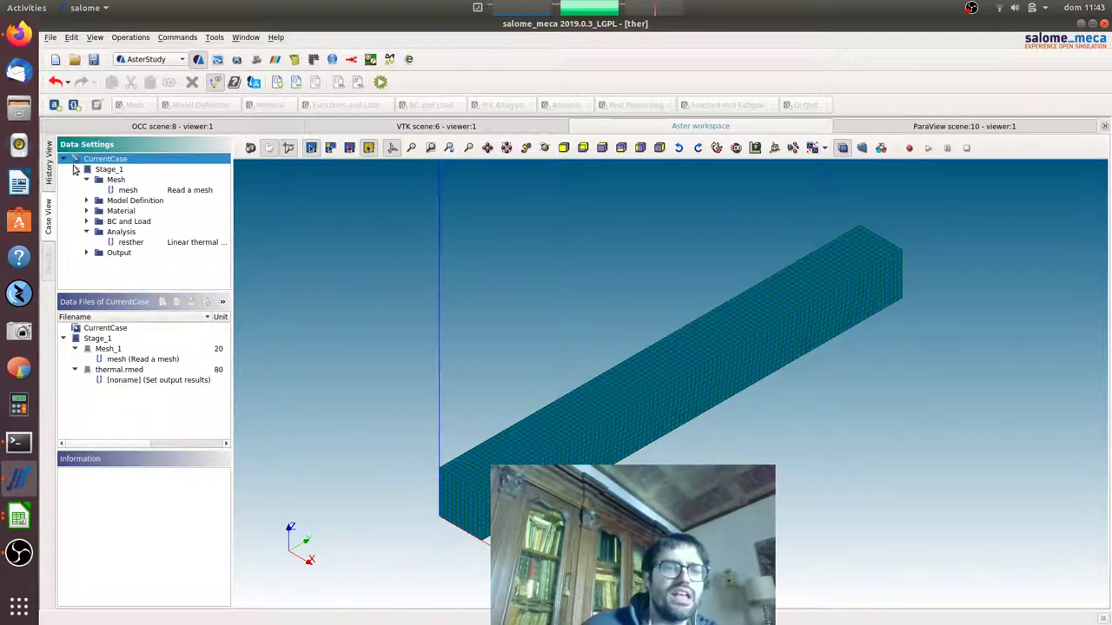
click(86, 169)
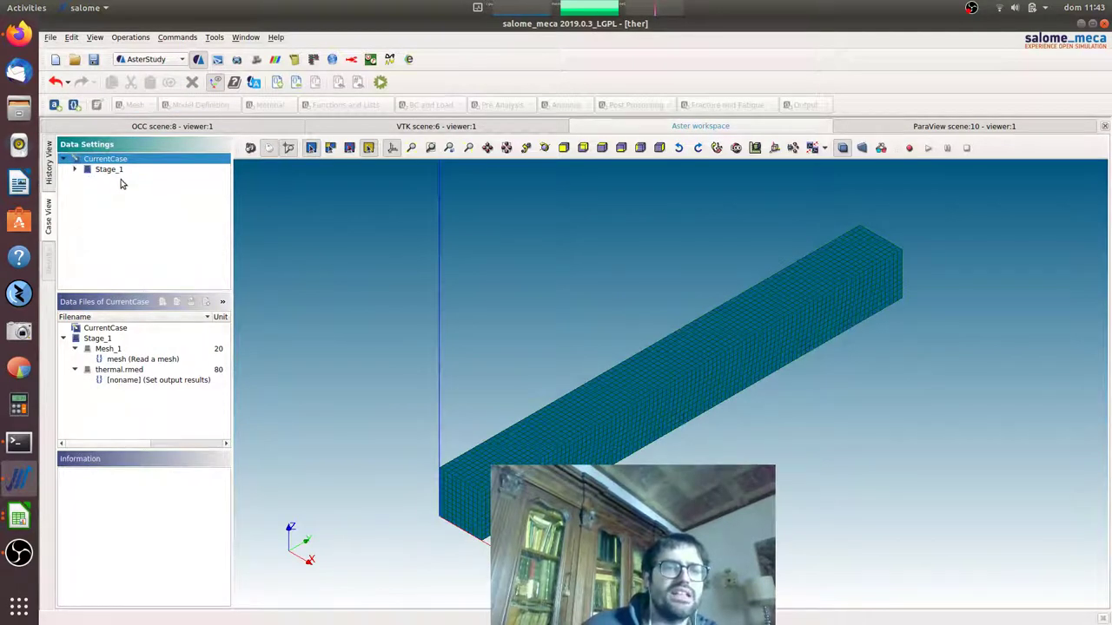
click(278, 83)
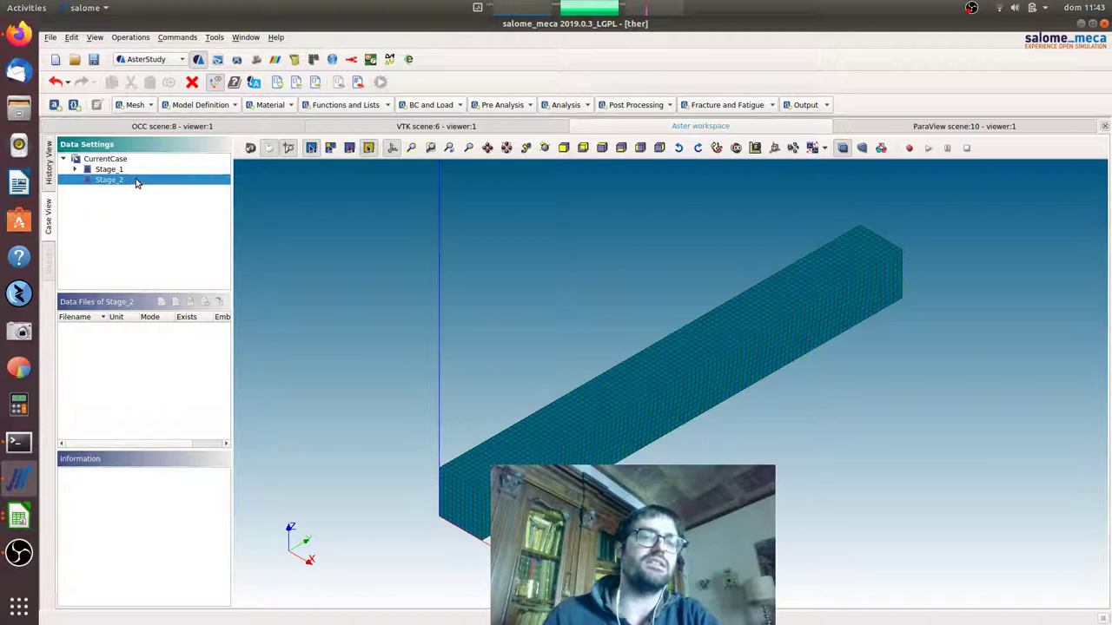
- Expand Stage_1 and its Material folder, then inspect the resther THER_LINEAIRE command
click(75, 170)
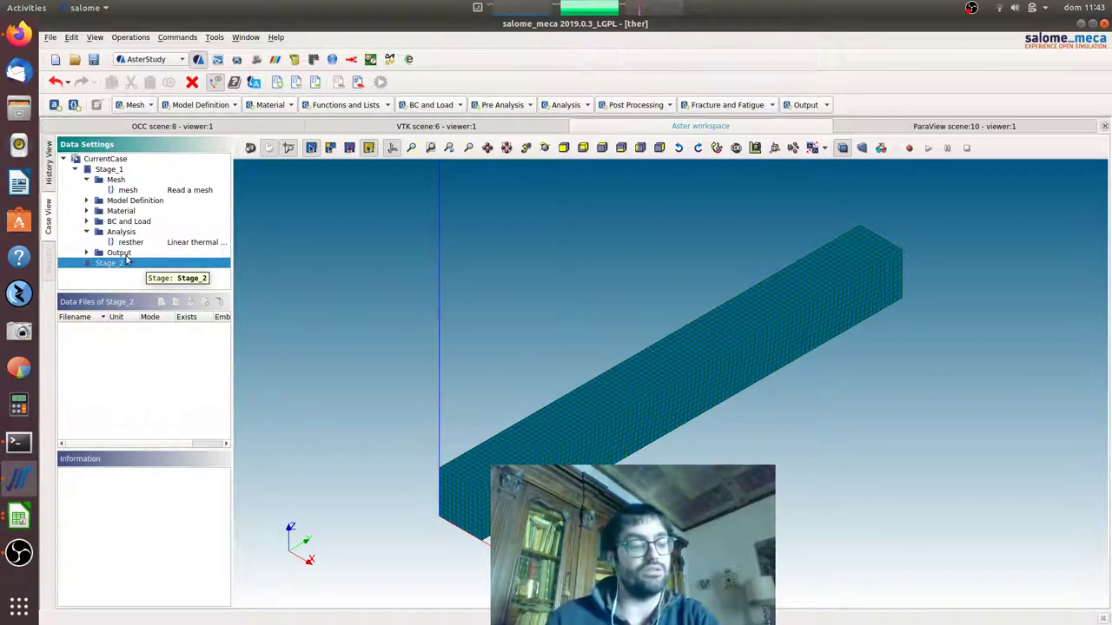
click(86, 211)
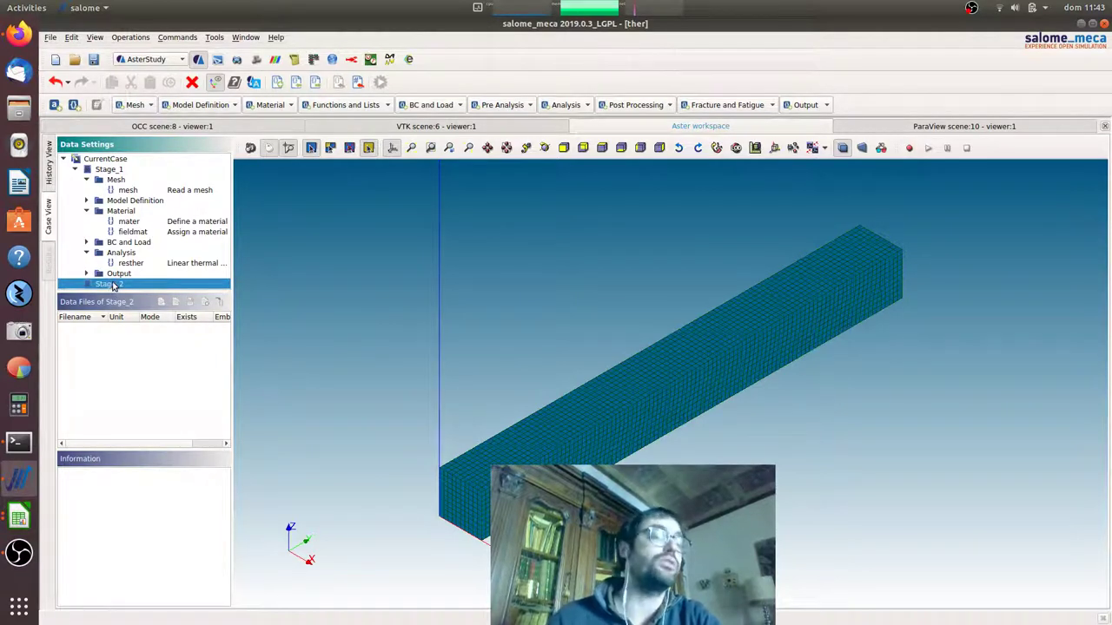
click(173, 267)
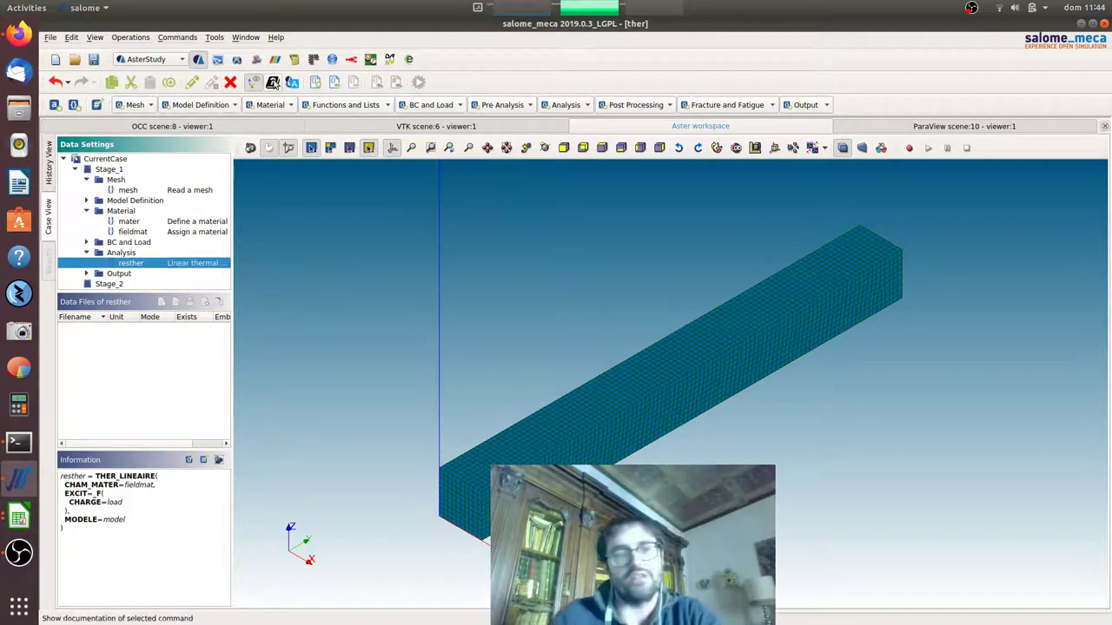
- Add a mesh0 read-mesh command to Stage_2 that reads Mesh_2
click(117, 286)
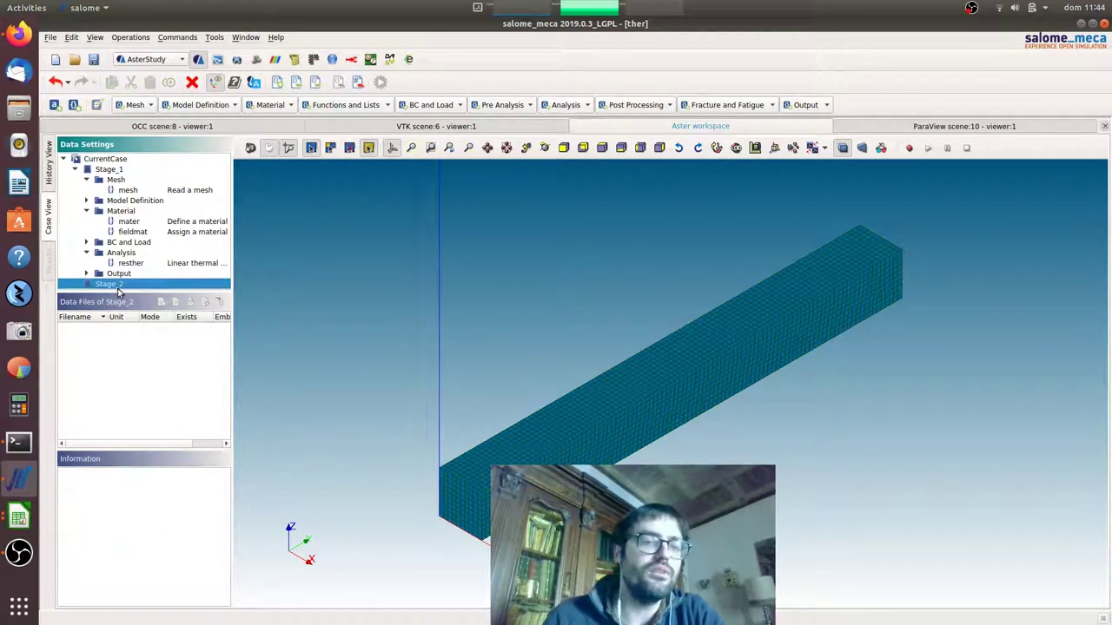
click(148, 106)
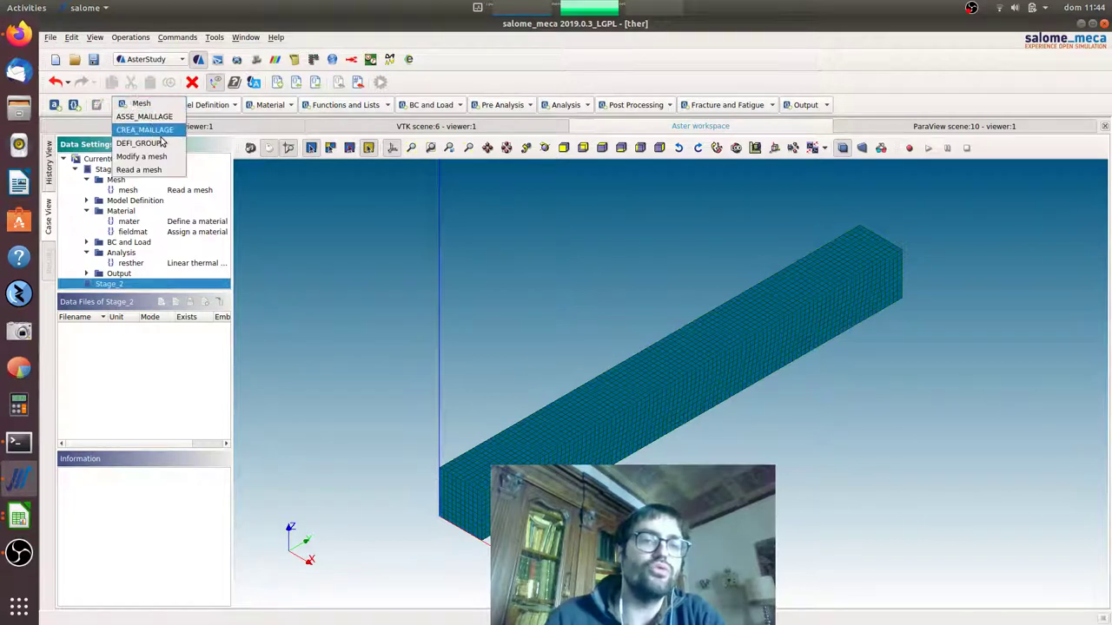
click(163, 170)
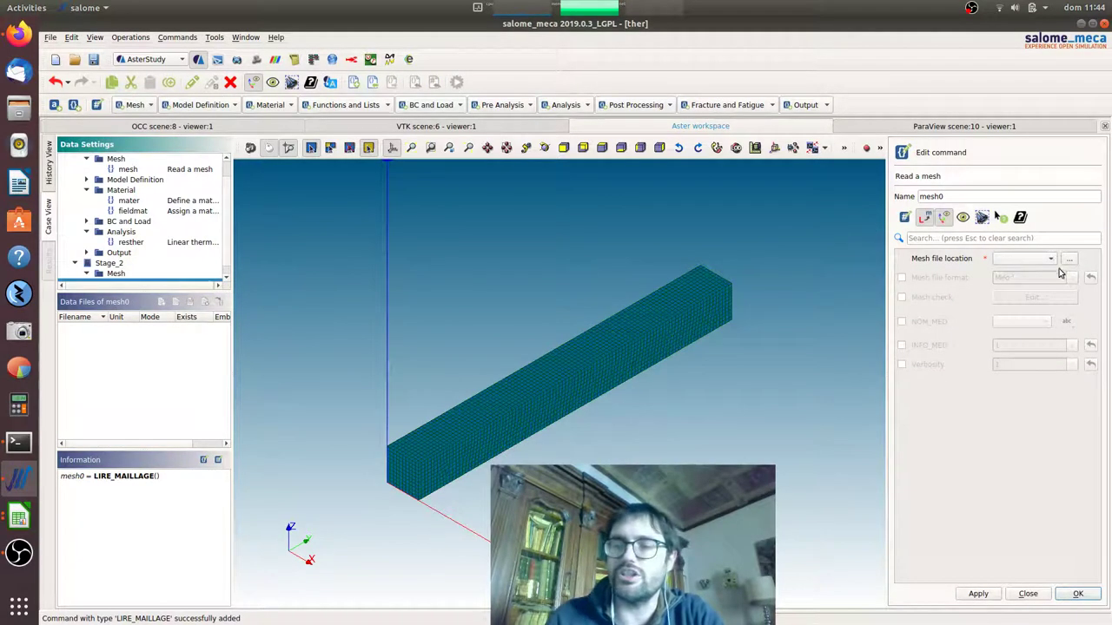
click(1049, 260)
click(1044, 286)
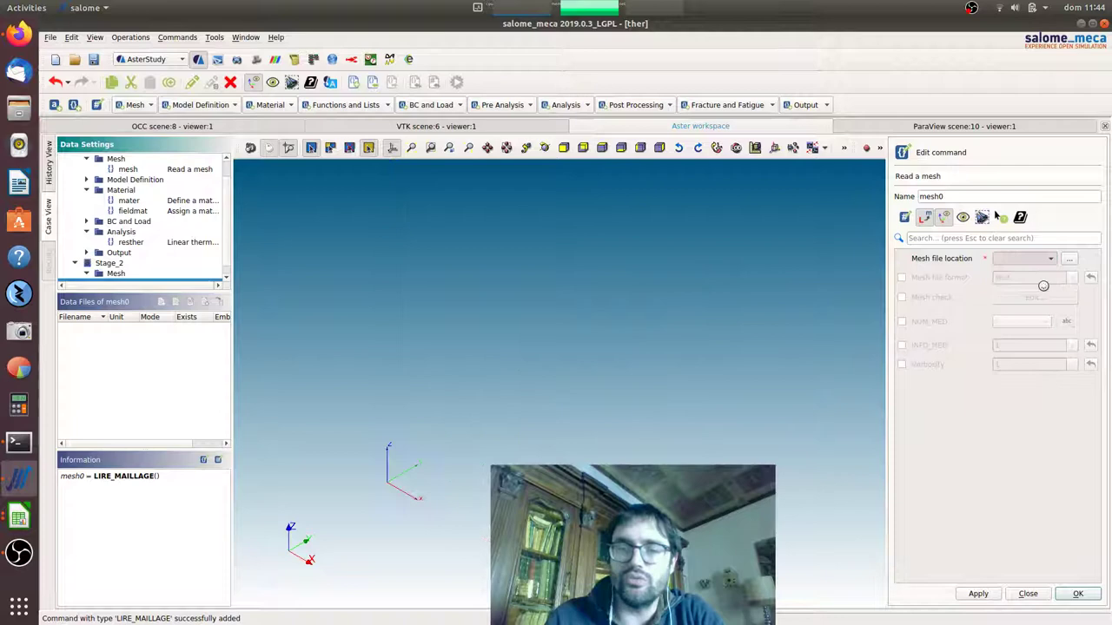
click(1078, 595)
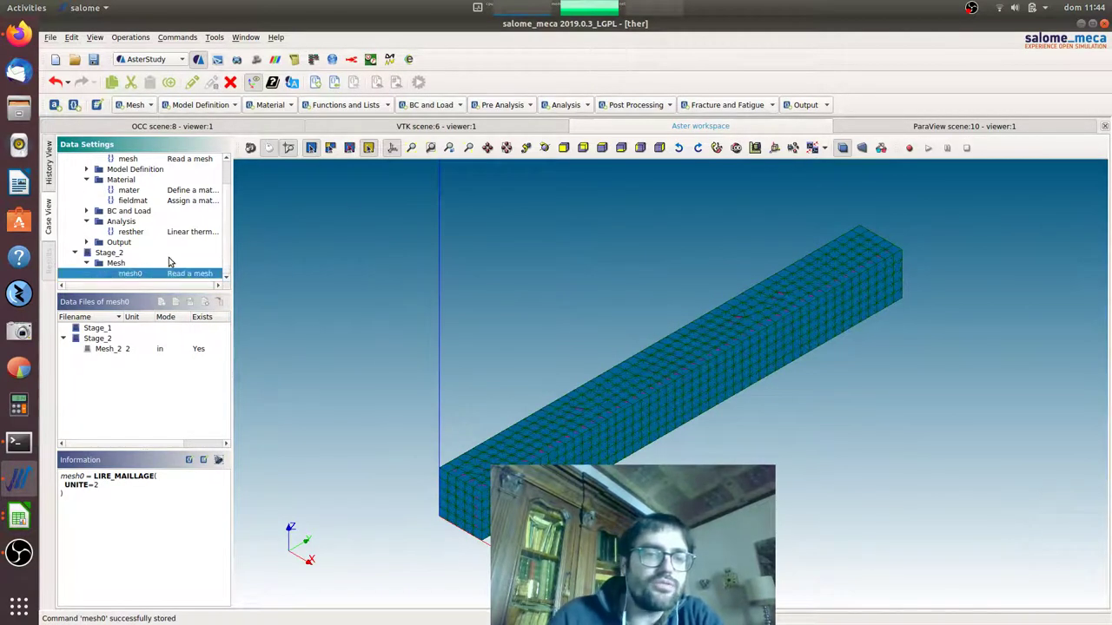
- Add a PROJ_CHAMP command to Stage_2 and name it proj
click(671, 108)
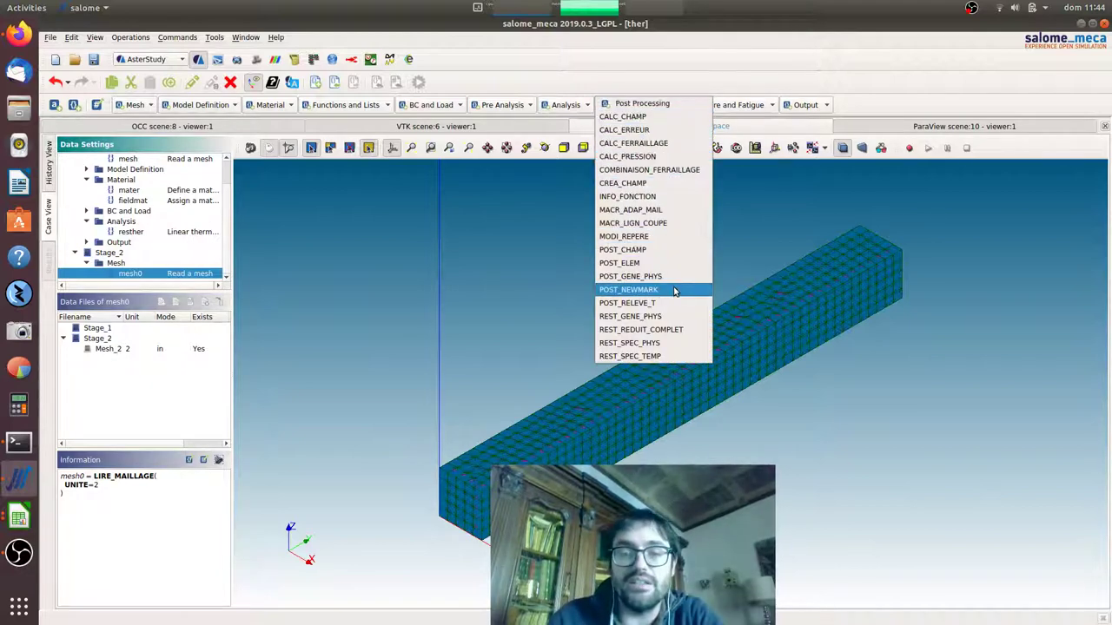
click(524, 106)
click(524, 106)
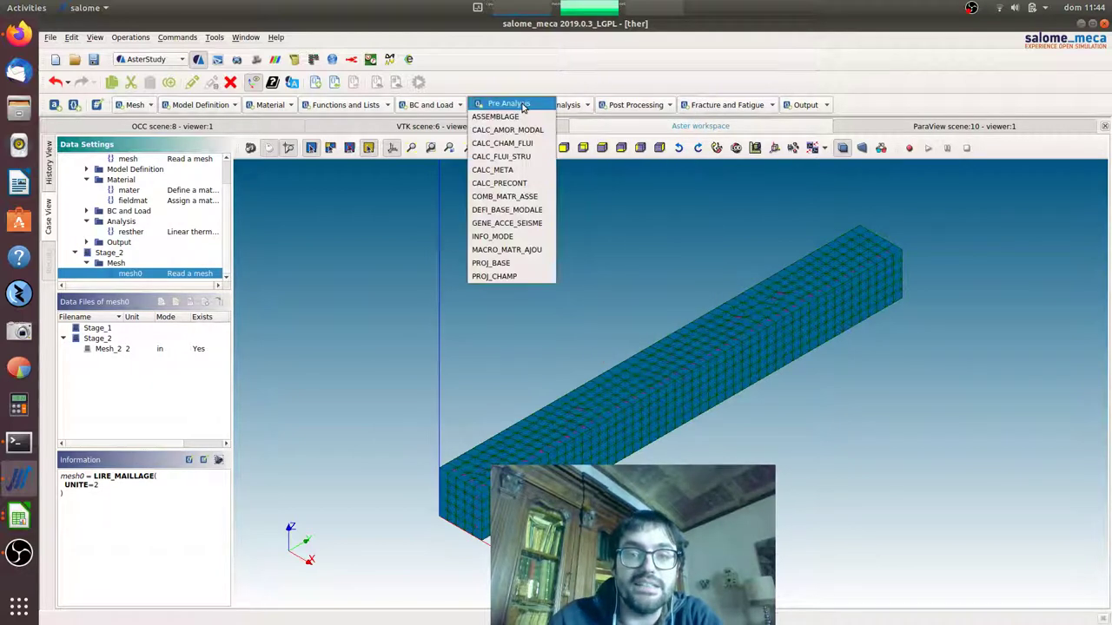
click(541, 276)
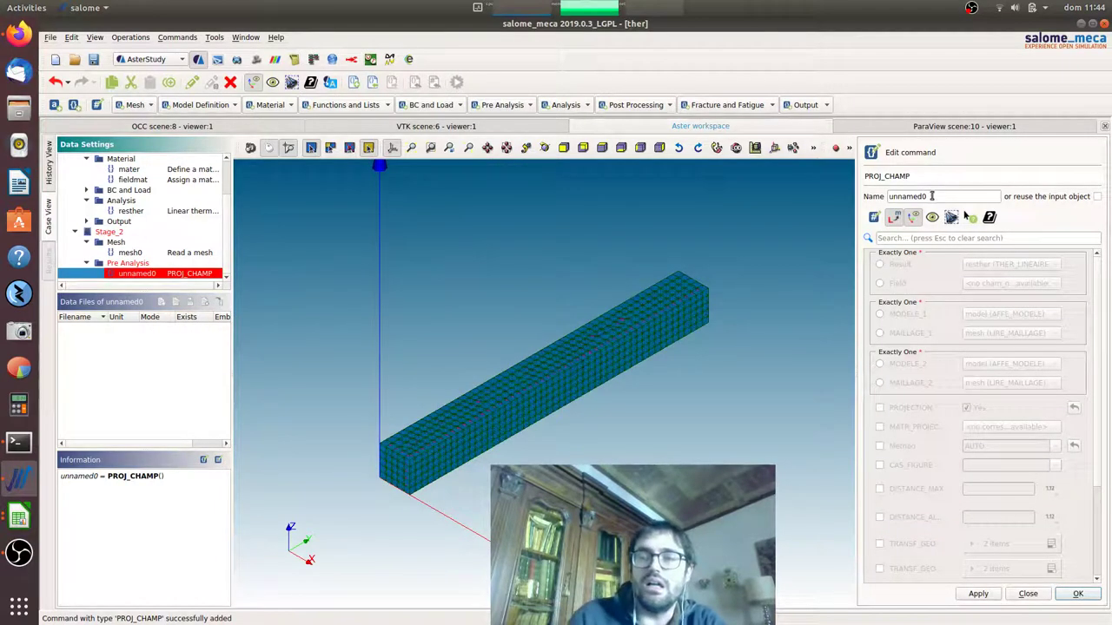
drag(931, 196, 874, 196)
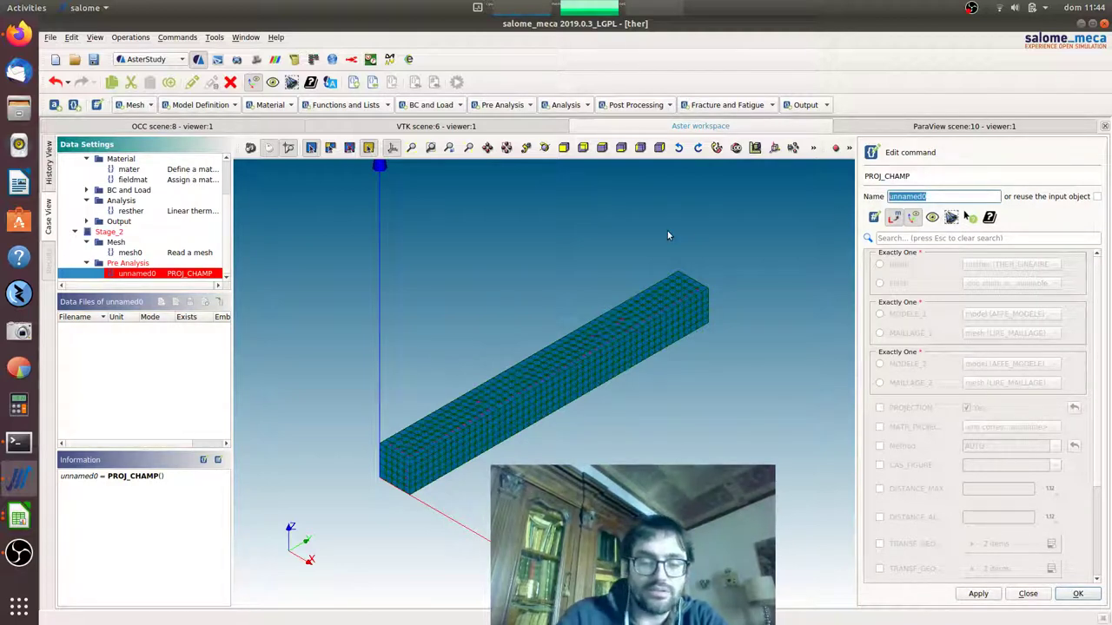
text(proj)
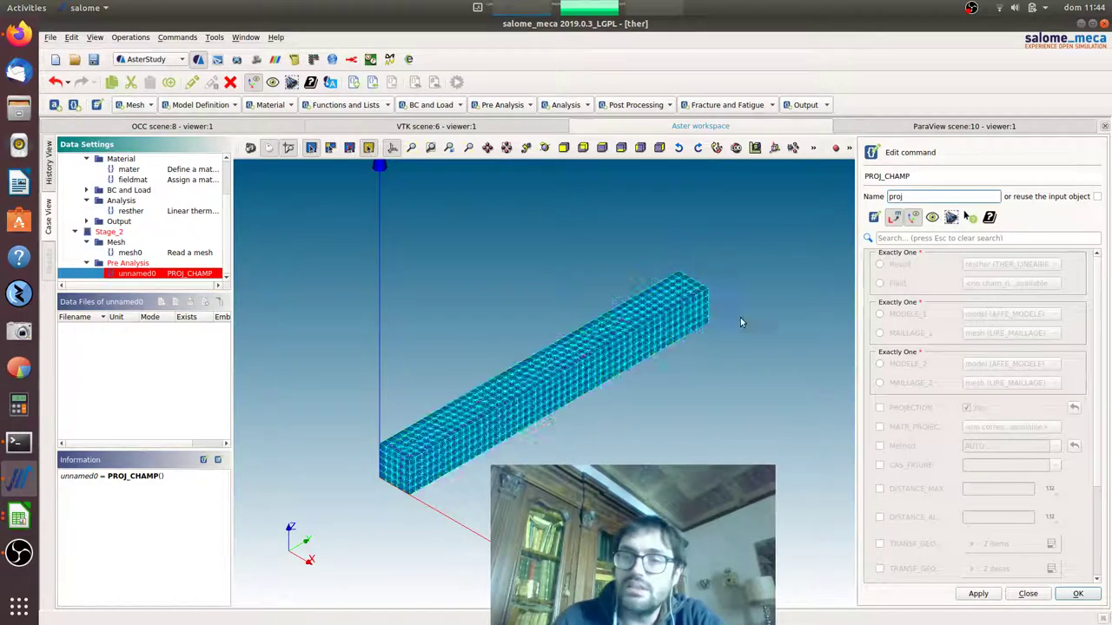
- Set proj's Result to resther, MAILLAGE_1 to mesh and MAILLAGE_2 to mesh0
click(880, 264)
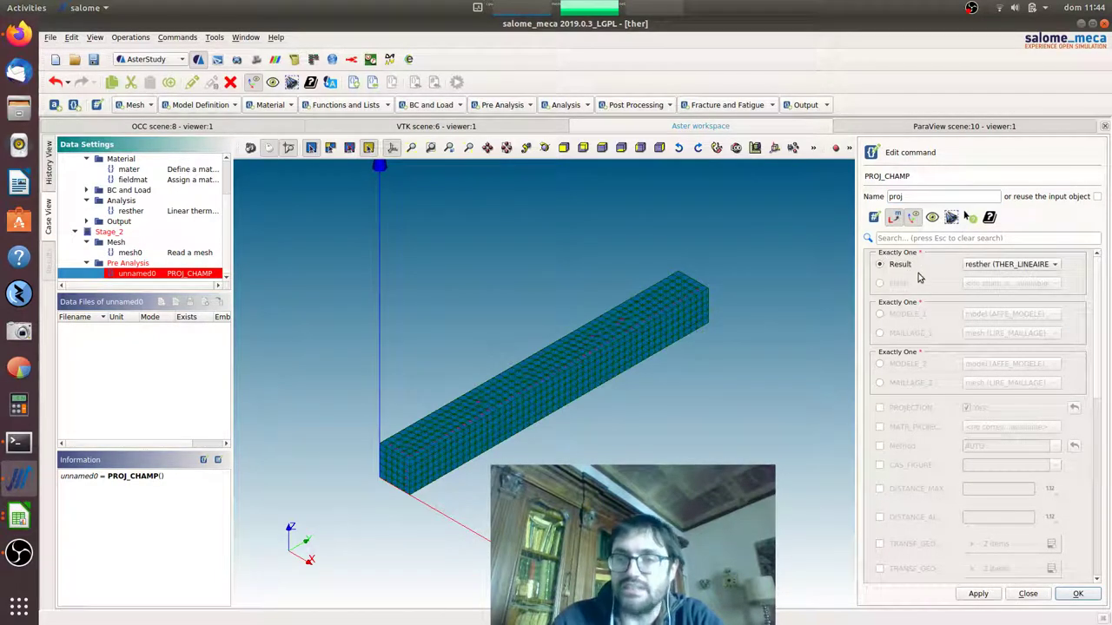
click(881, 334)
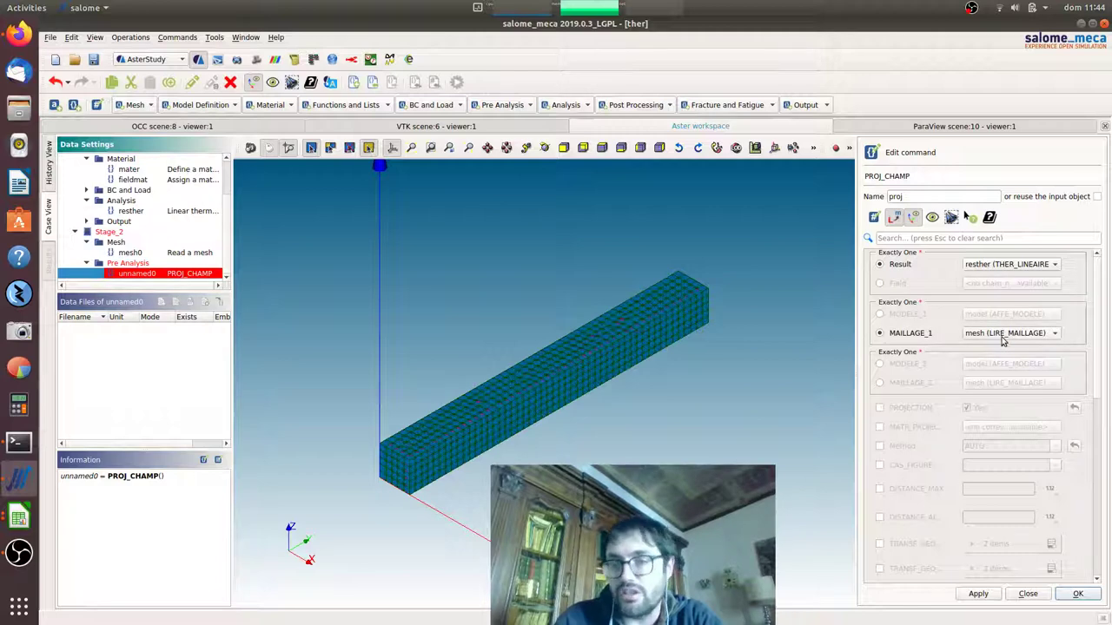
click(880, 383)
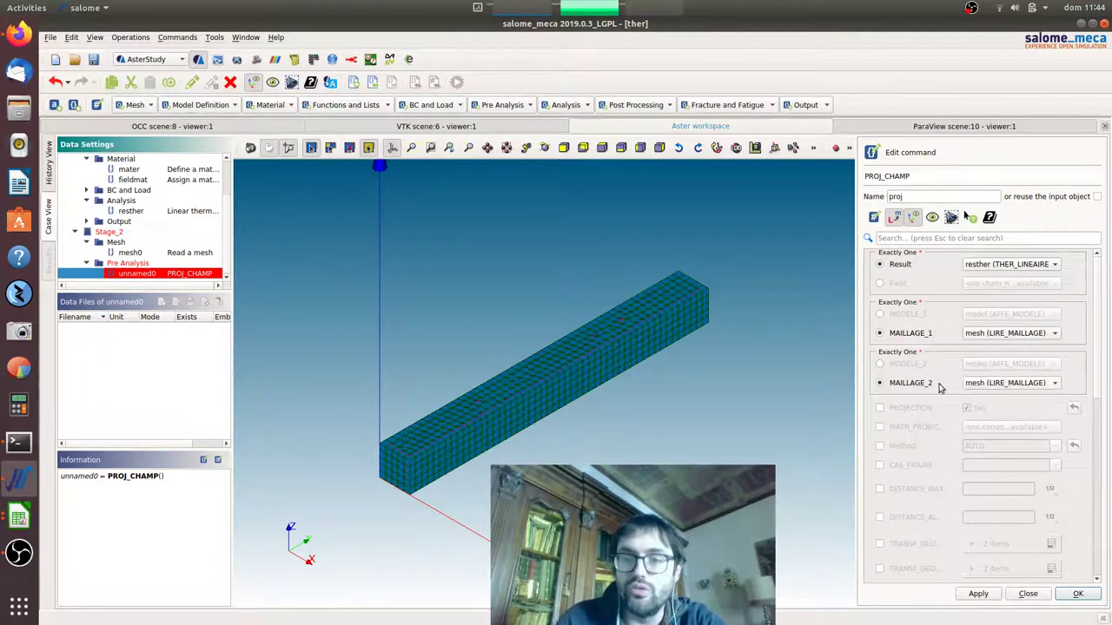
click(1010, 383)
click(1008, 398)
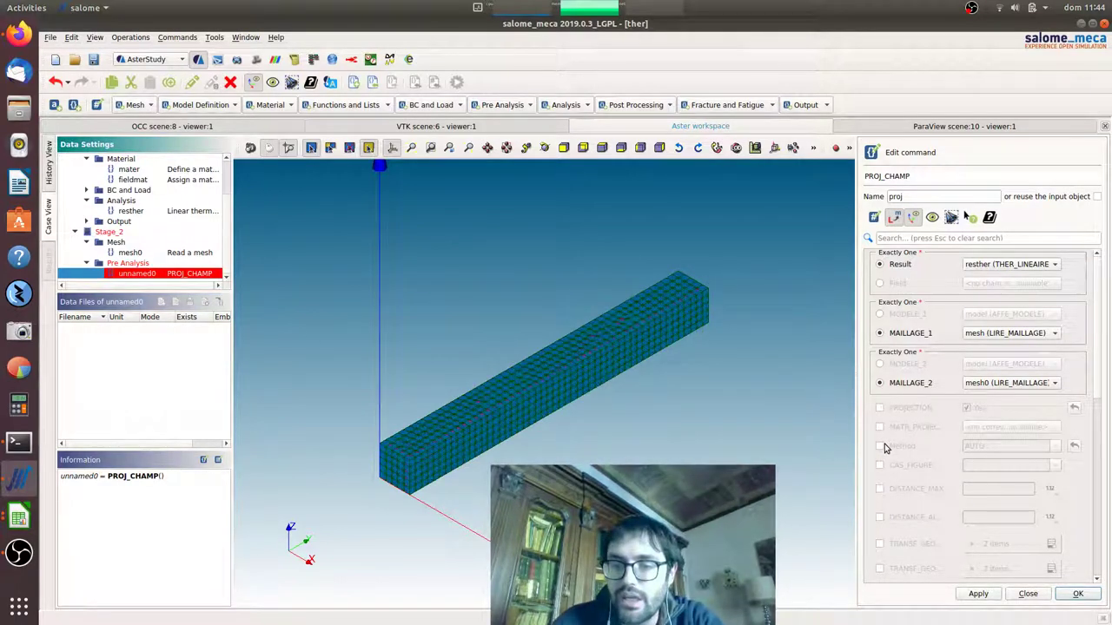
- Return to the code_aster Documentation page and open the version 14 commands index
click(19, 34)
click(50, 63)
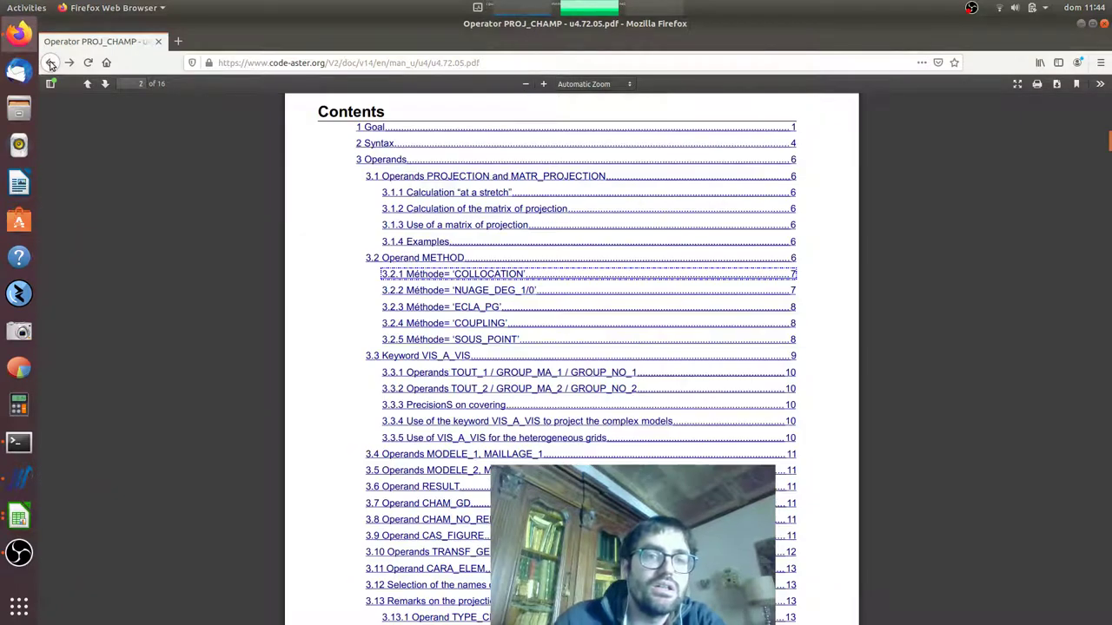
click(50, 64)
click(51, 64)
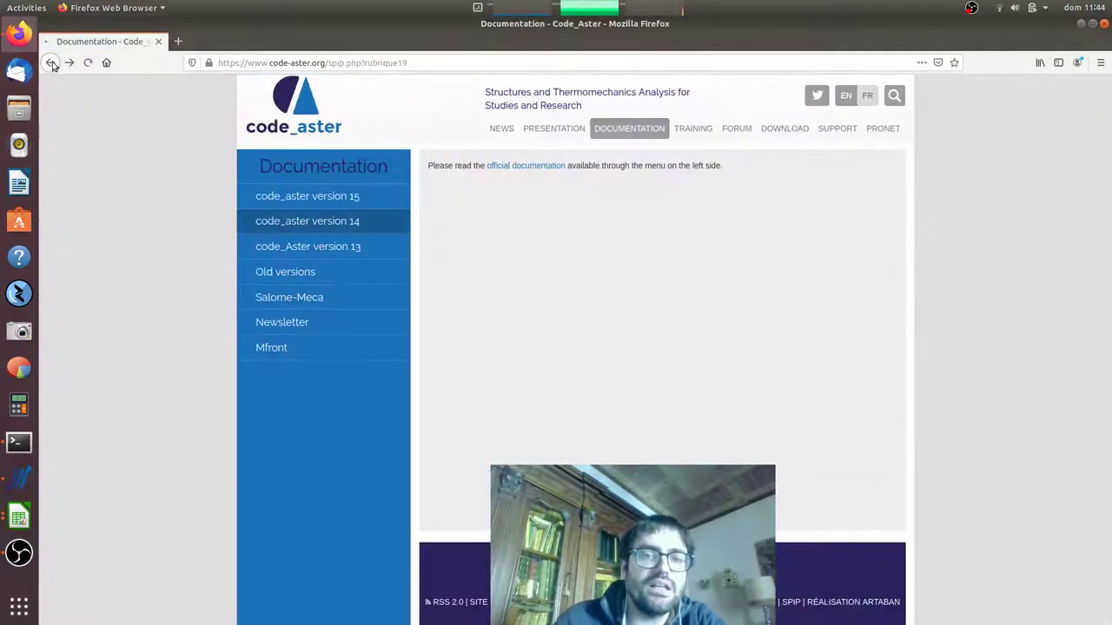
click(51, 64)
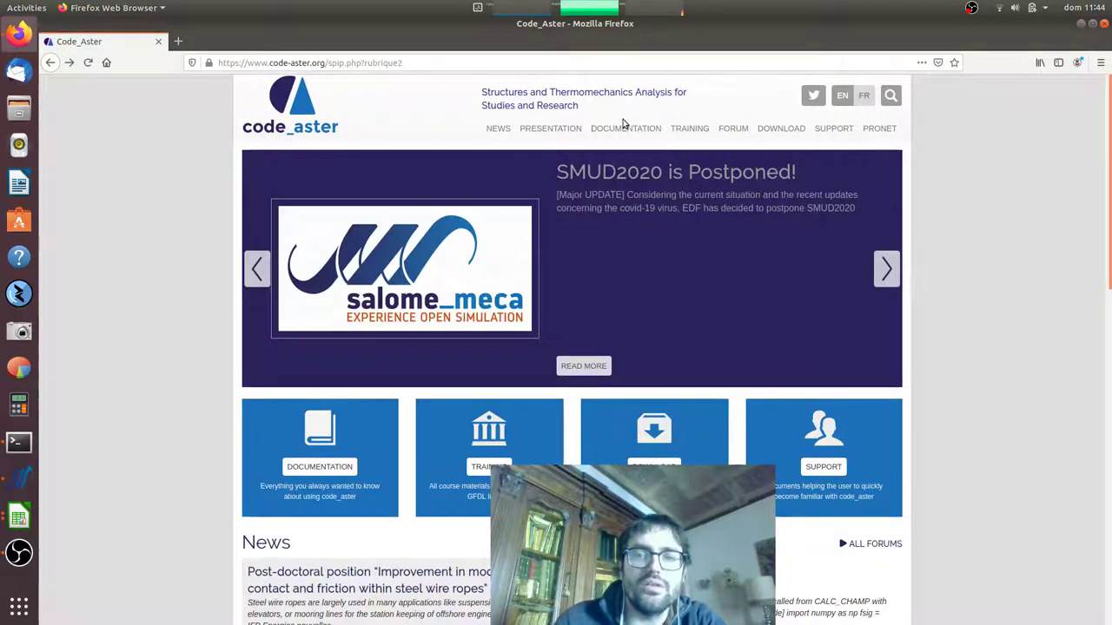
click(624, 129)
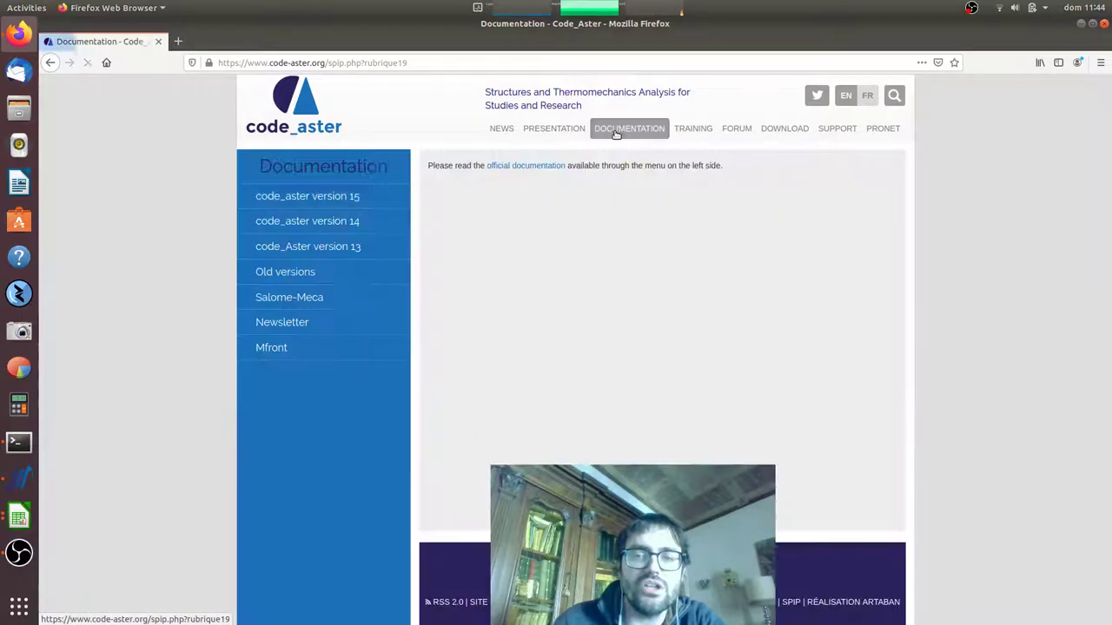
click(337, 222)
- Scroll the commands index down toward the [U4.72.05] PROJ_CHAMP operator entry
scroll(656, 339, down, 10)
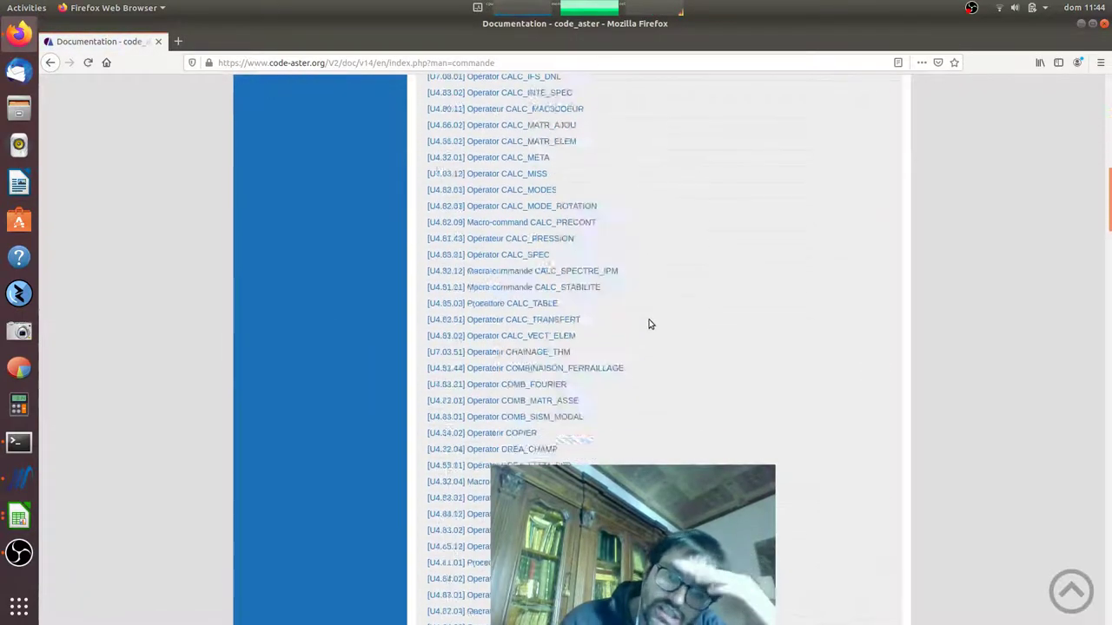
scroll(639, 326, down, 15)
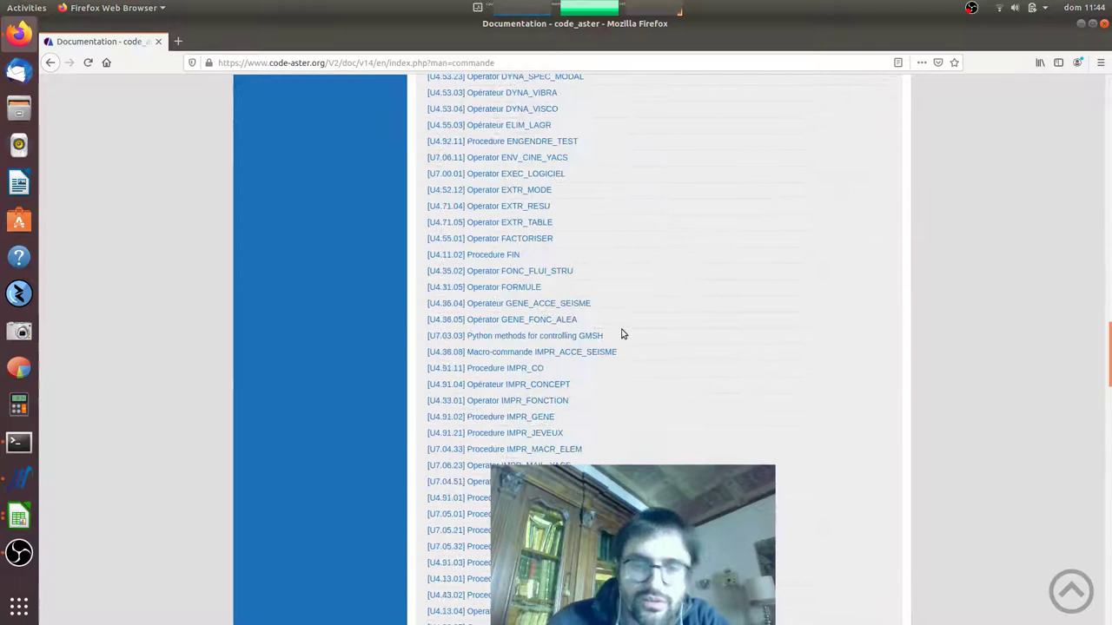
scroll(616, 337, down, 10)
right_click(622, 336)
key(Escape)
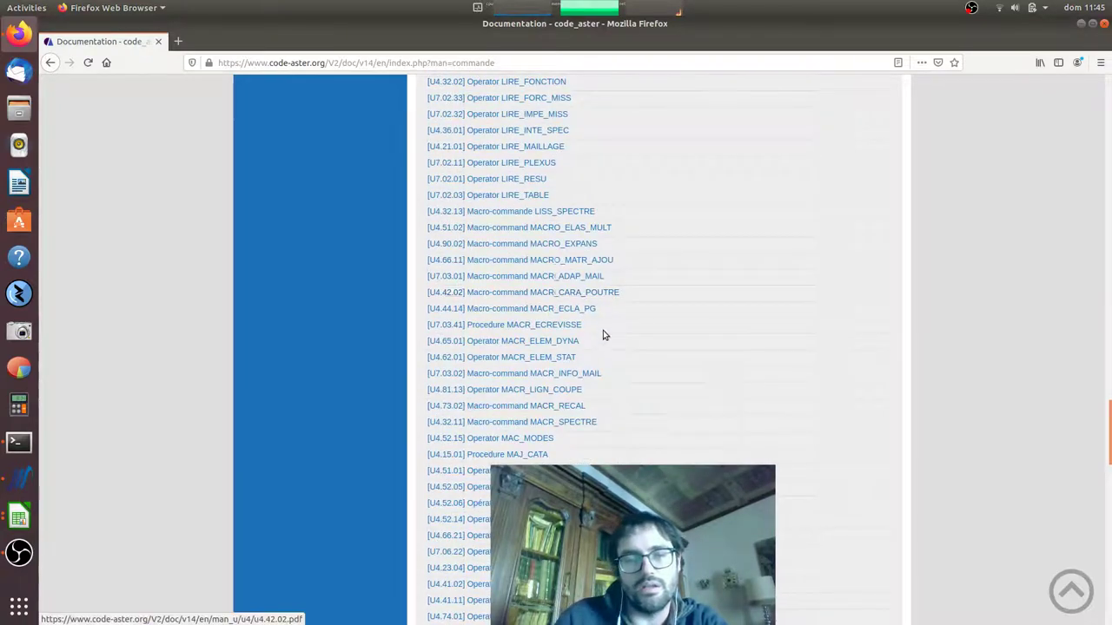
scroll(604, 336, down, 10)
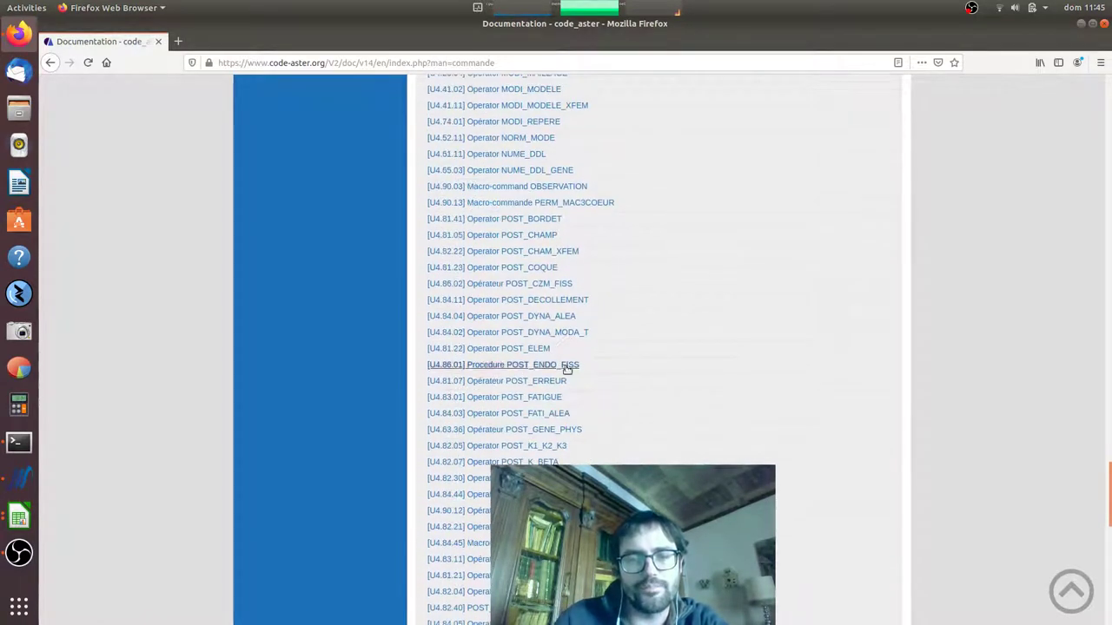
scroll(469, 465, down, 5)
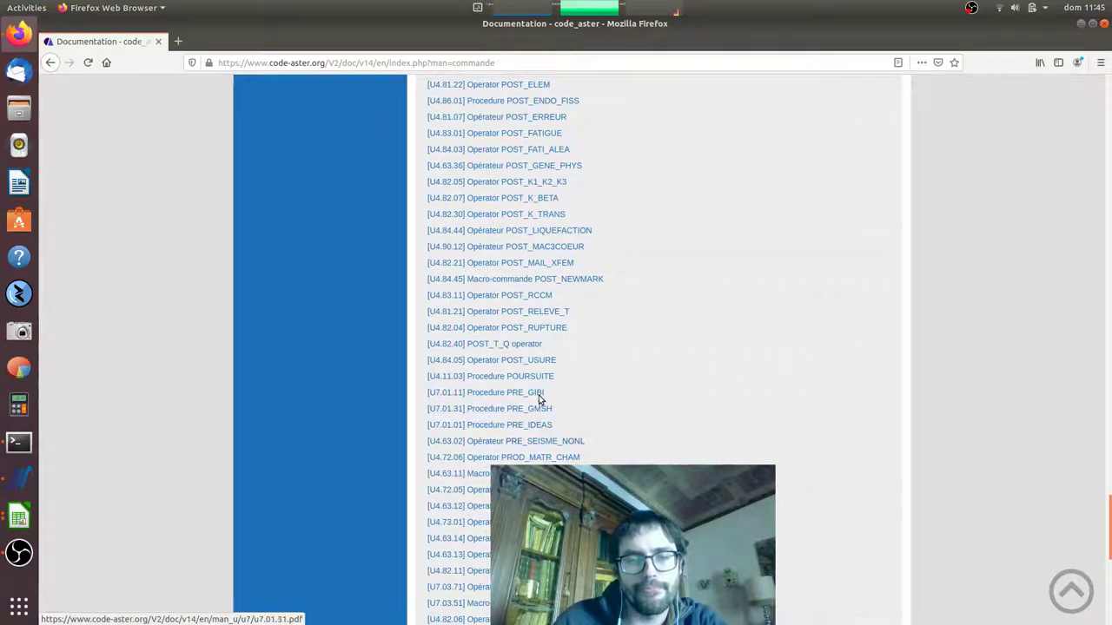
- Open the PROJ_CHAMP manual (u4.72.05) and jump to section 3.2, Operand METHOD
click(522, 490)
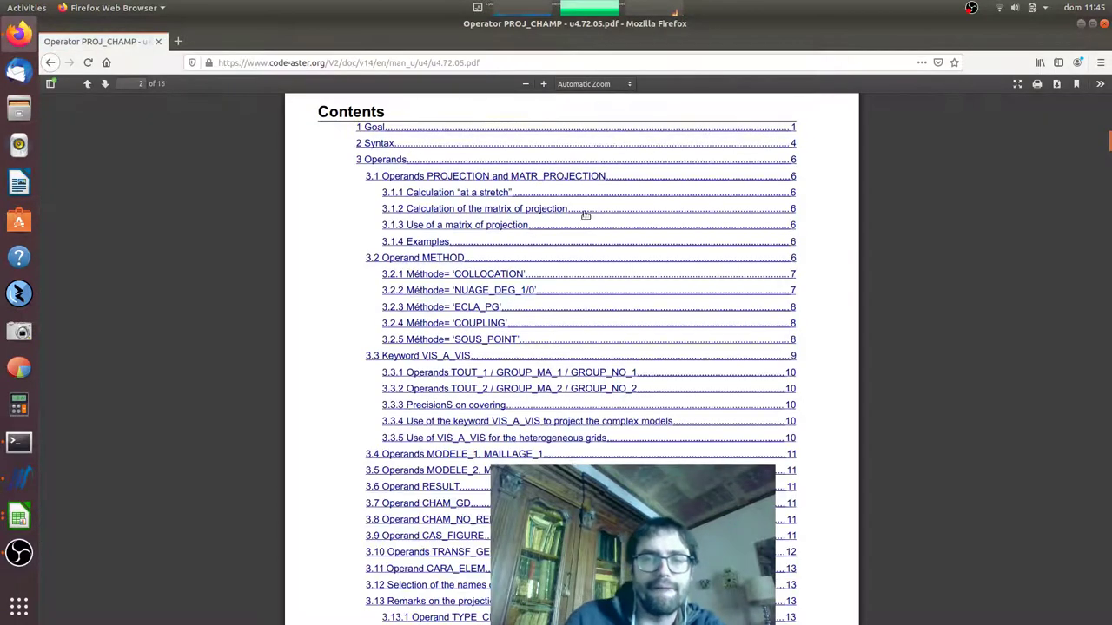
scroll(633, 222, up, 10)
scroll(639, 211, down, 10)
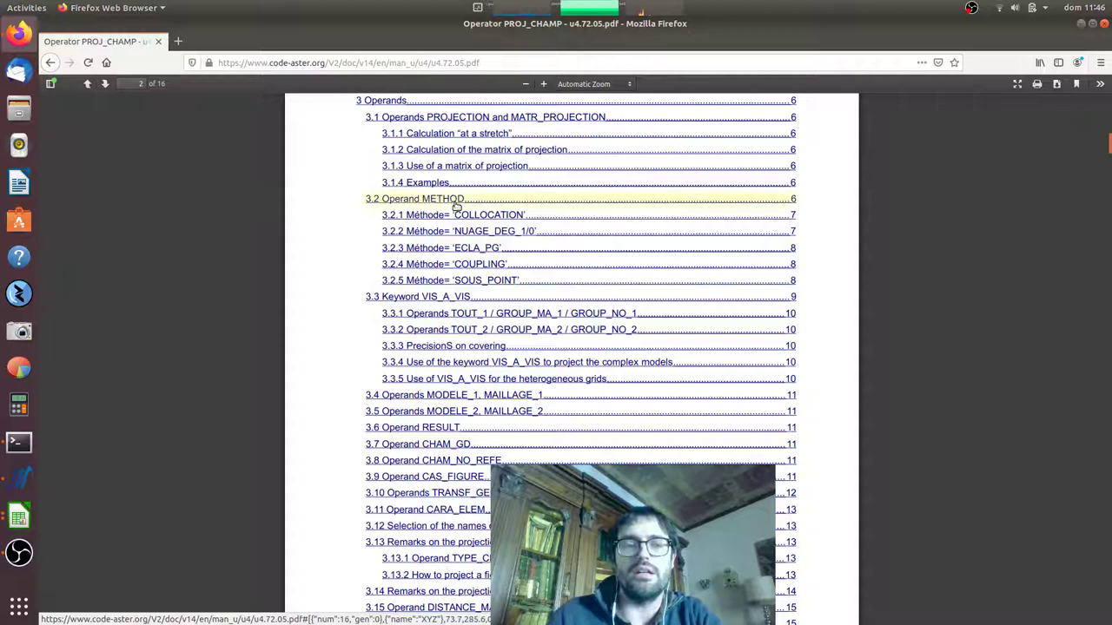
click(448, 200)
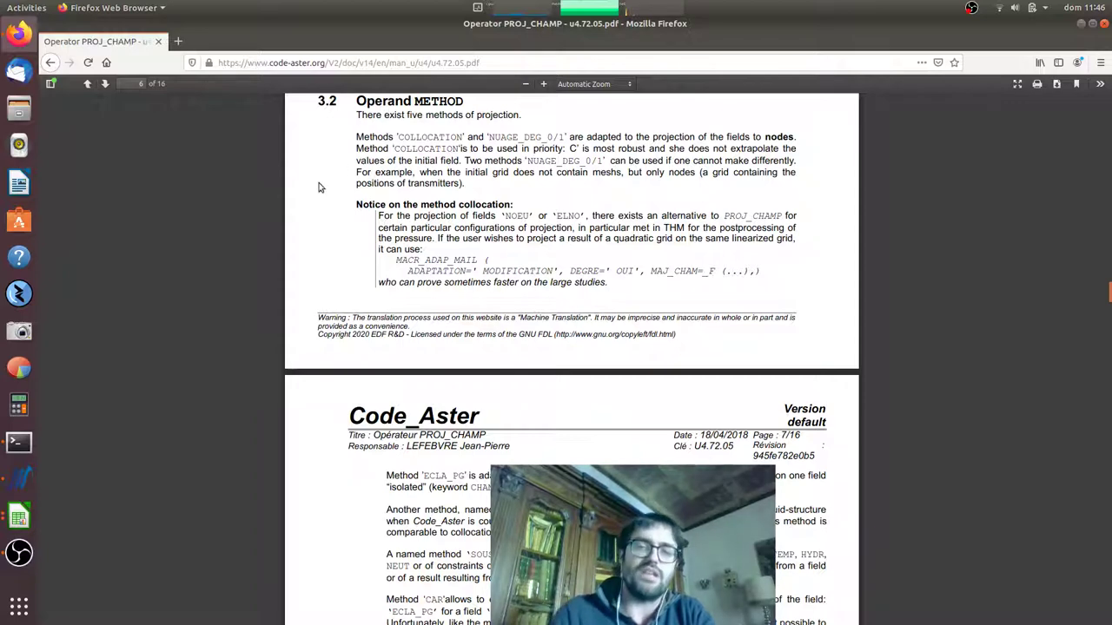
- Back in Salome-Meca, set the PROJ_CHAMP projection method to COLLOCATION
click(1081, 24)
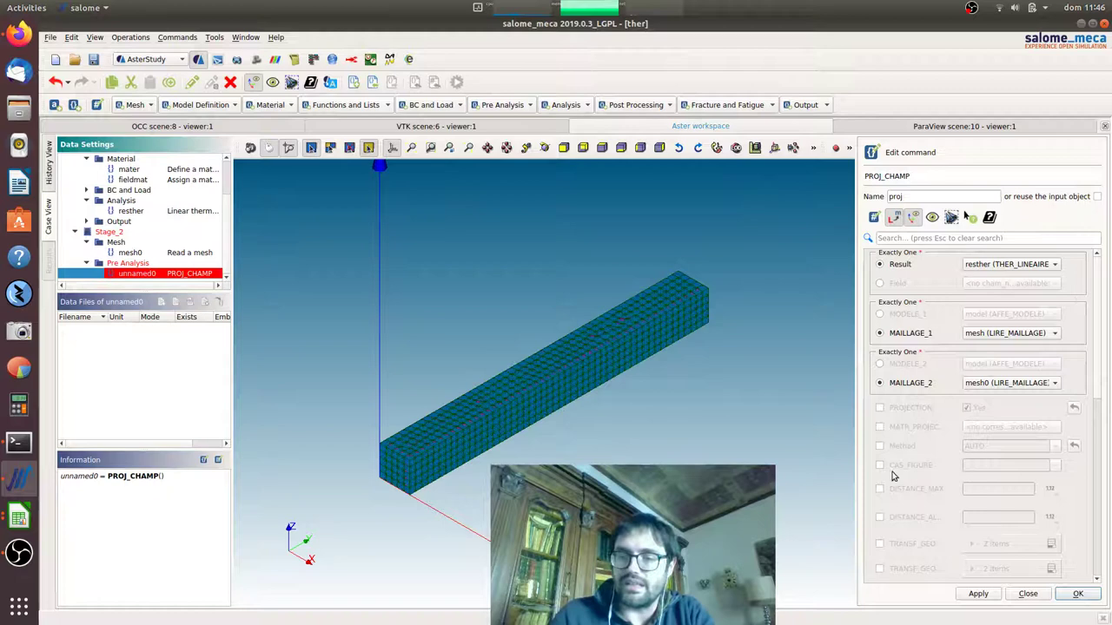
click(879, 446)
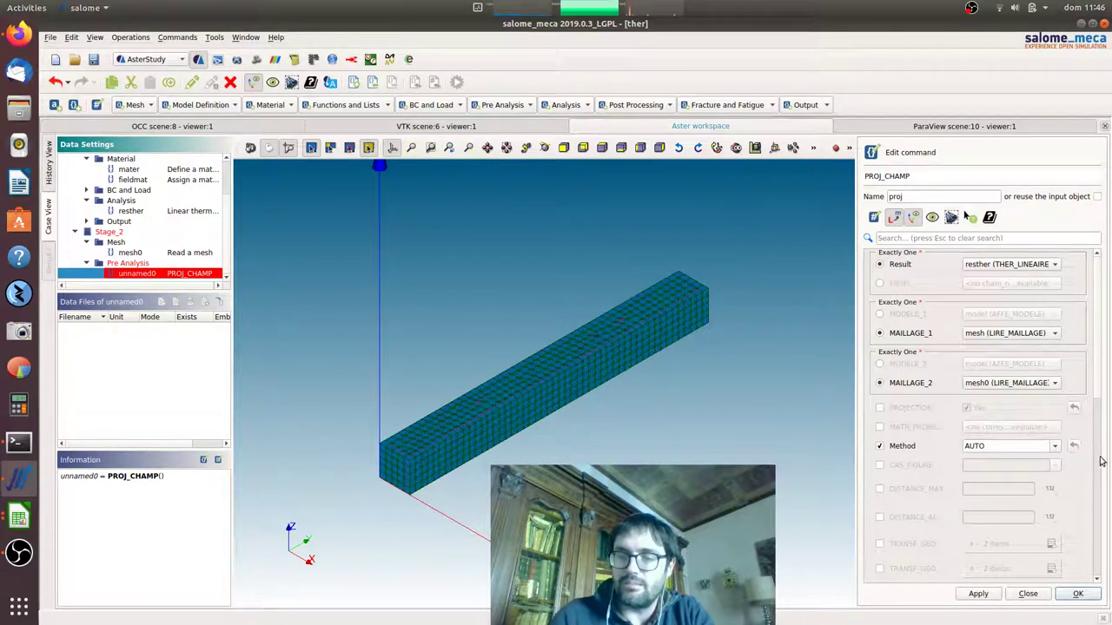
click(1056, 447)
click(990, 460)
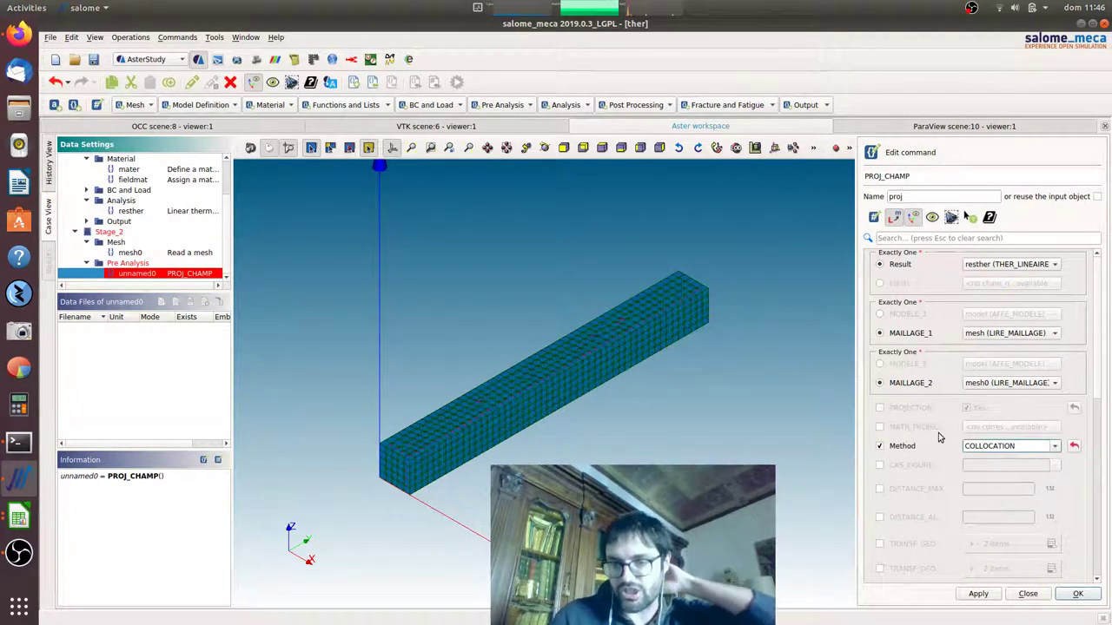
scroll(938, 437, down, 5)
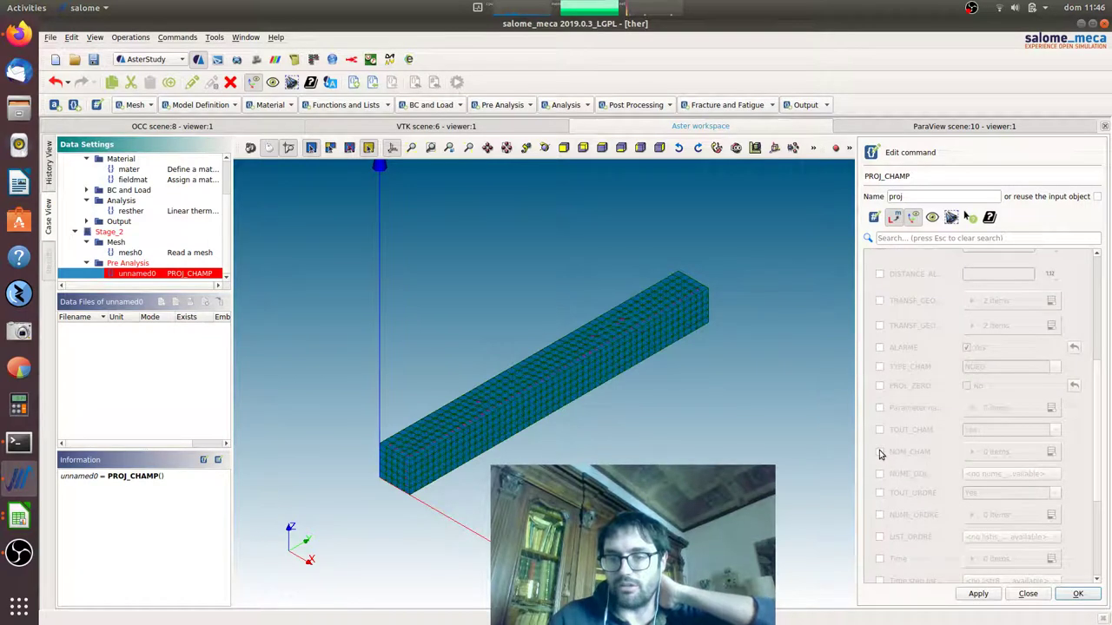
- Add Temperature as the NOM_CHAM field to project and store the proj command
click(879, 451)
click(1050, 451)
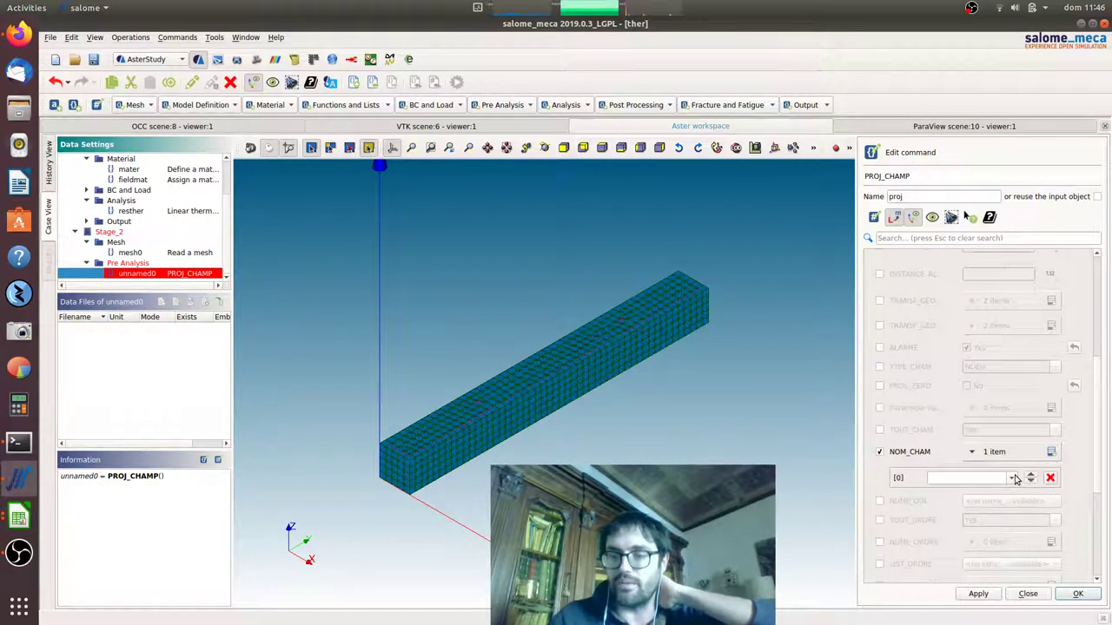
click(1012, 478)
click(1016, 512)
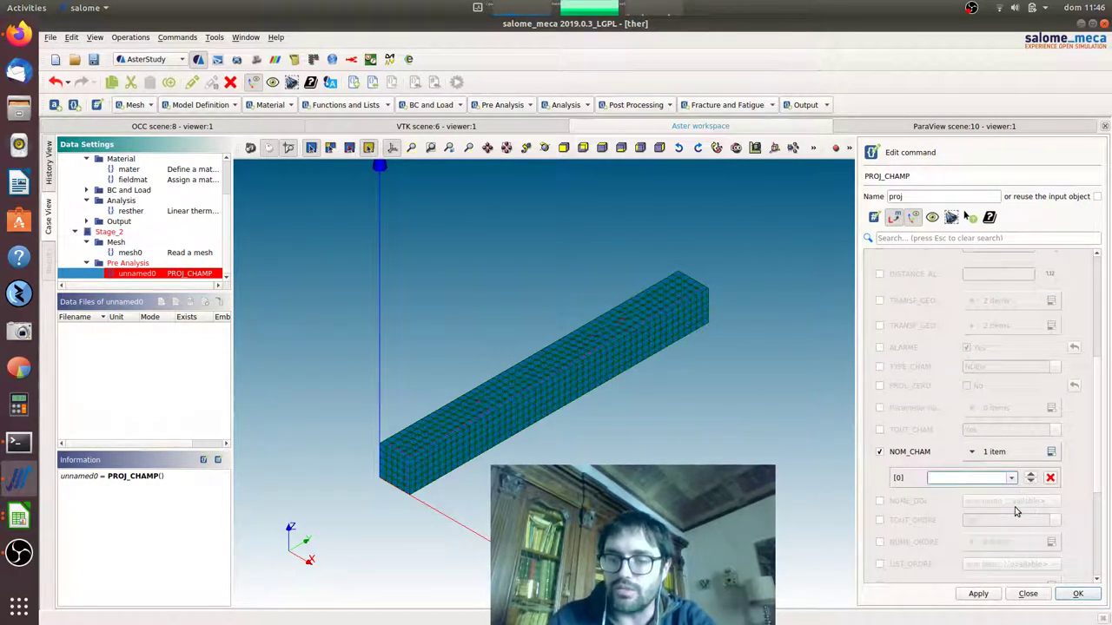
click(1011, 478)
scroll(1016, 521, down, 10)
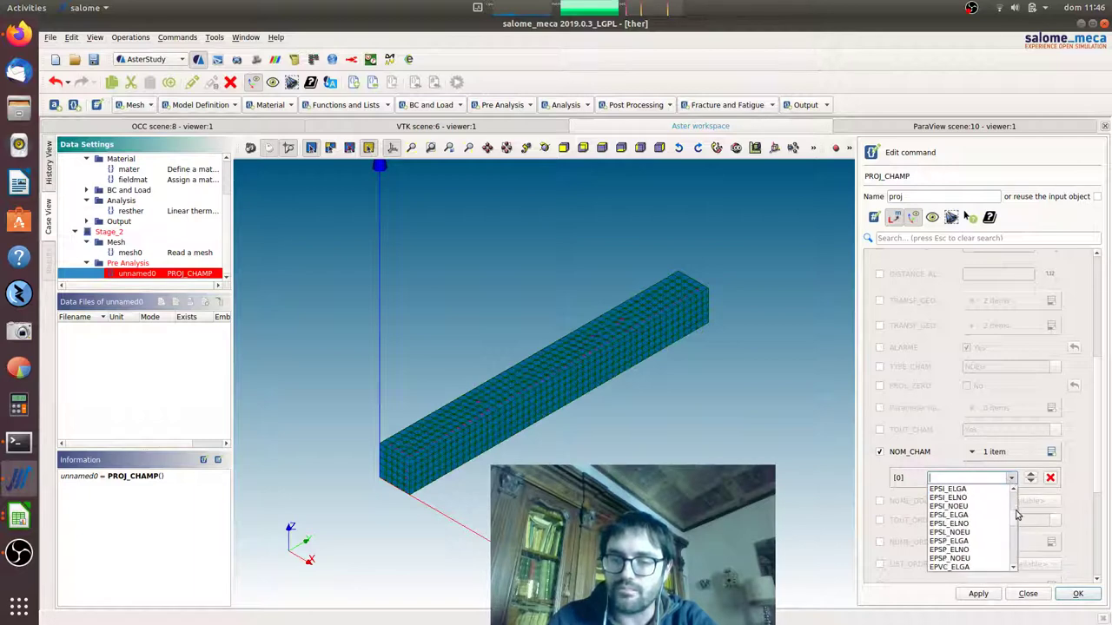
scroll(1018, 536, down, 2)
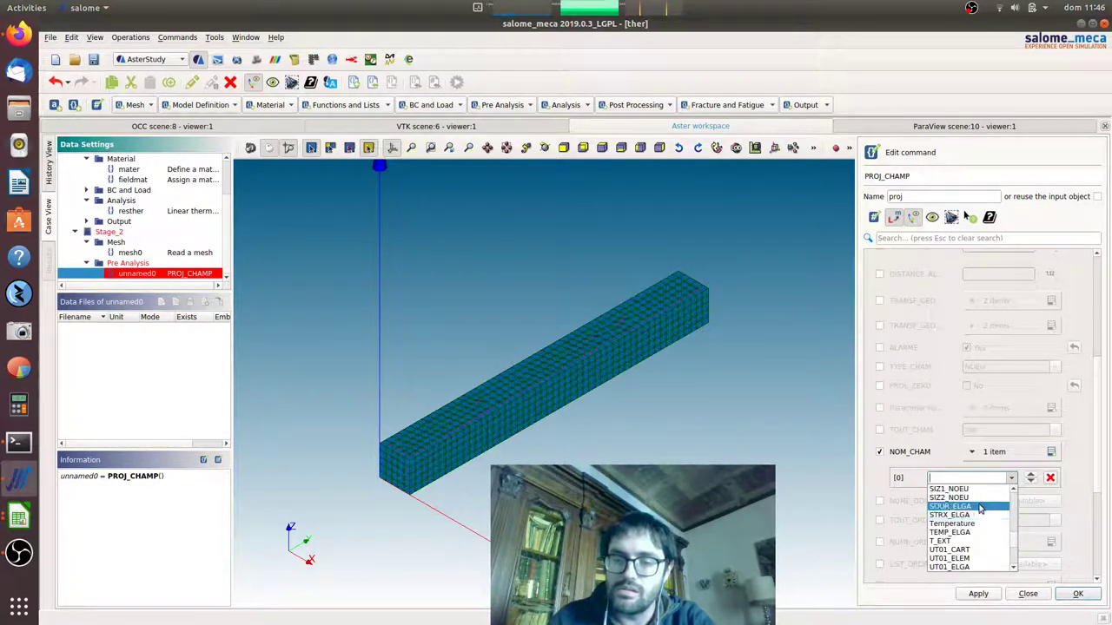
click(986, 525)
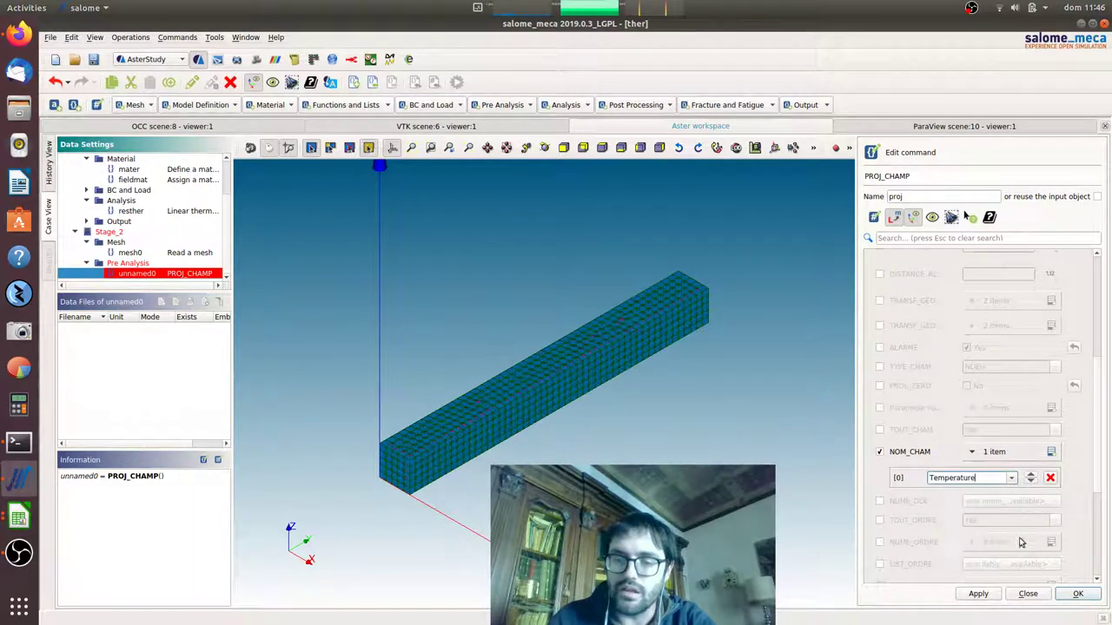
click(1078, 595)
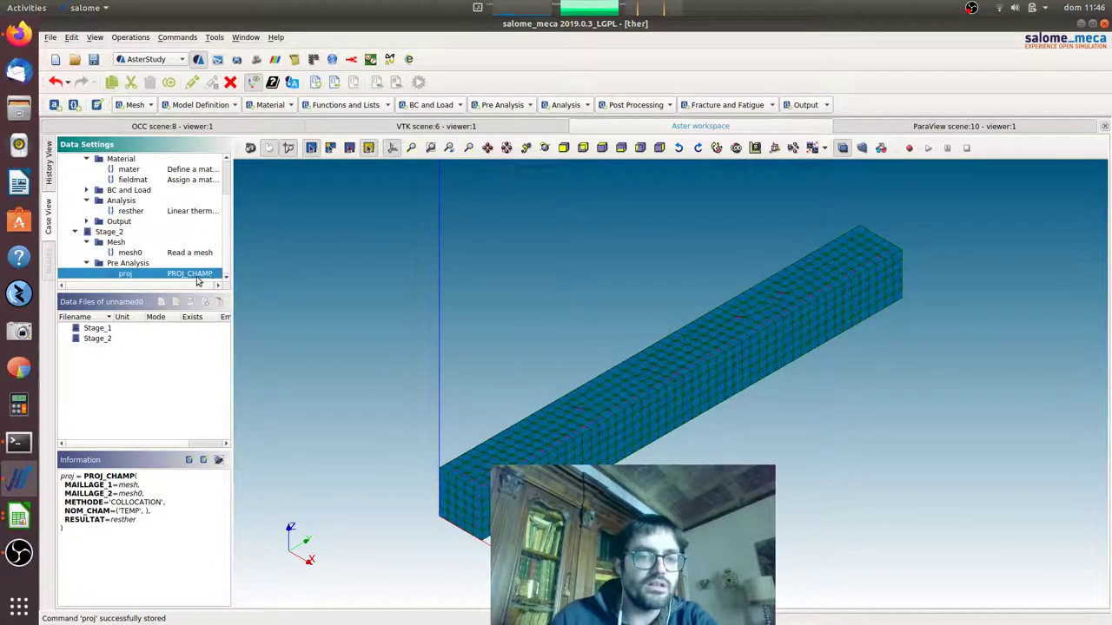
- Add a 'Set output results' IMPR_RESU command from the Output dropdown
click(803, 106)
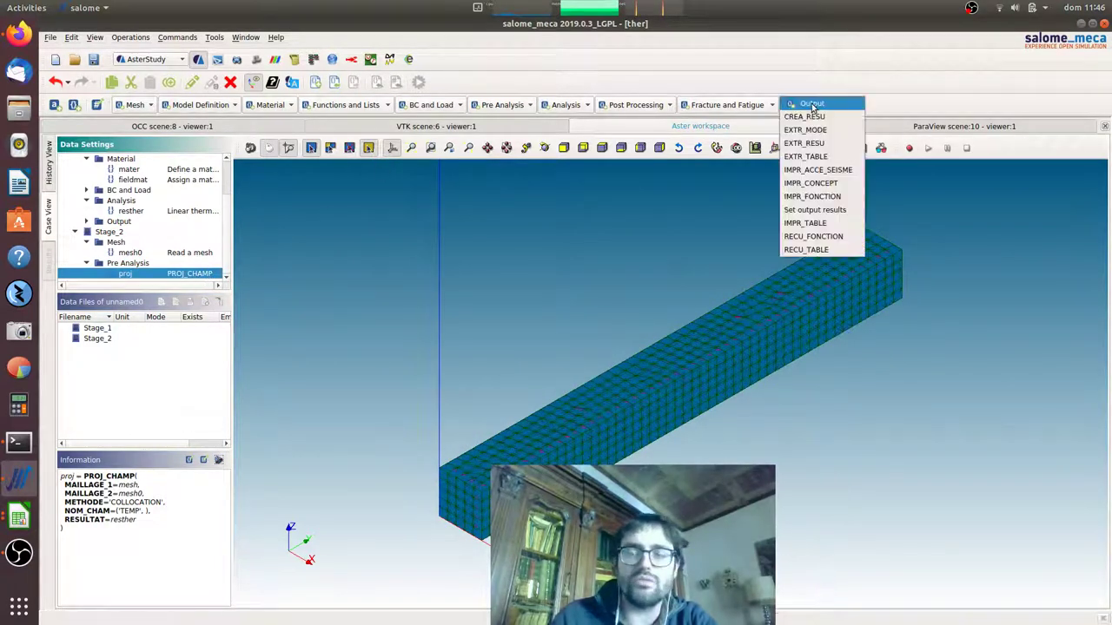
click(819, 209)
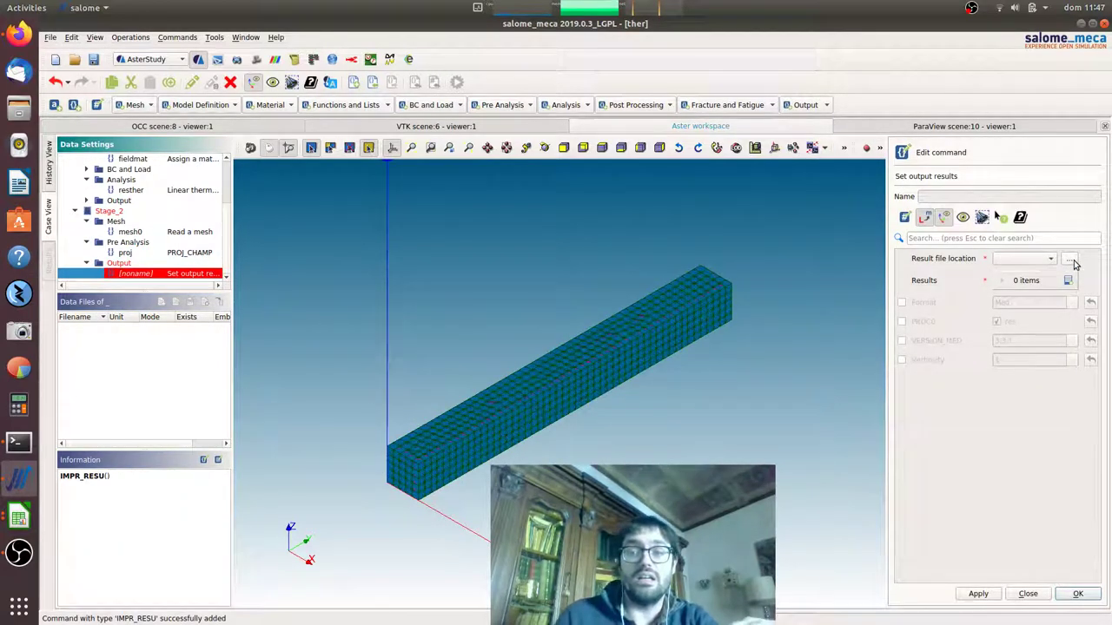
- Set the result file location to projection.rmed in the videos folder
click(1070, 259)
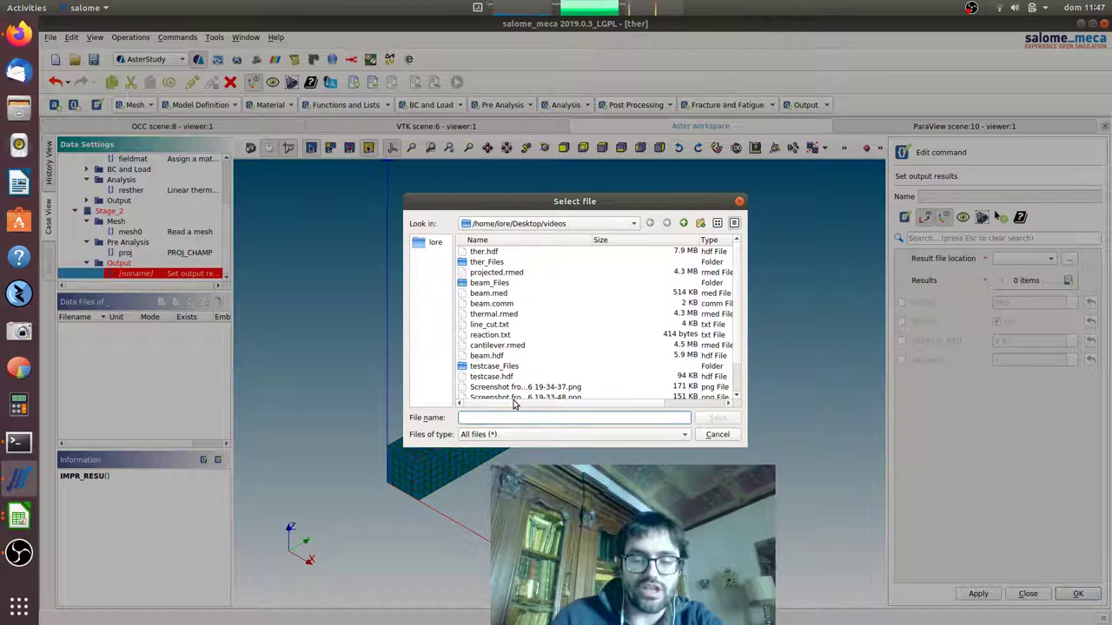
text(project)
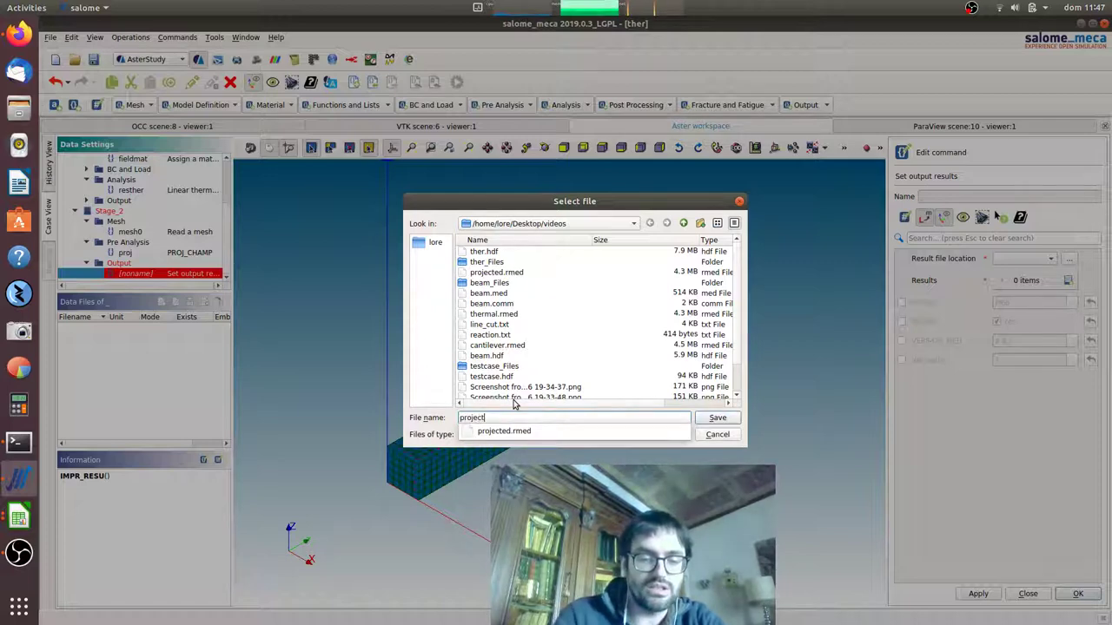
text(ion.rmed)
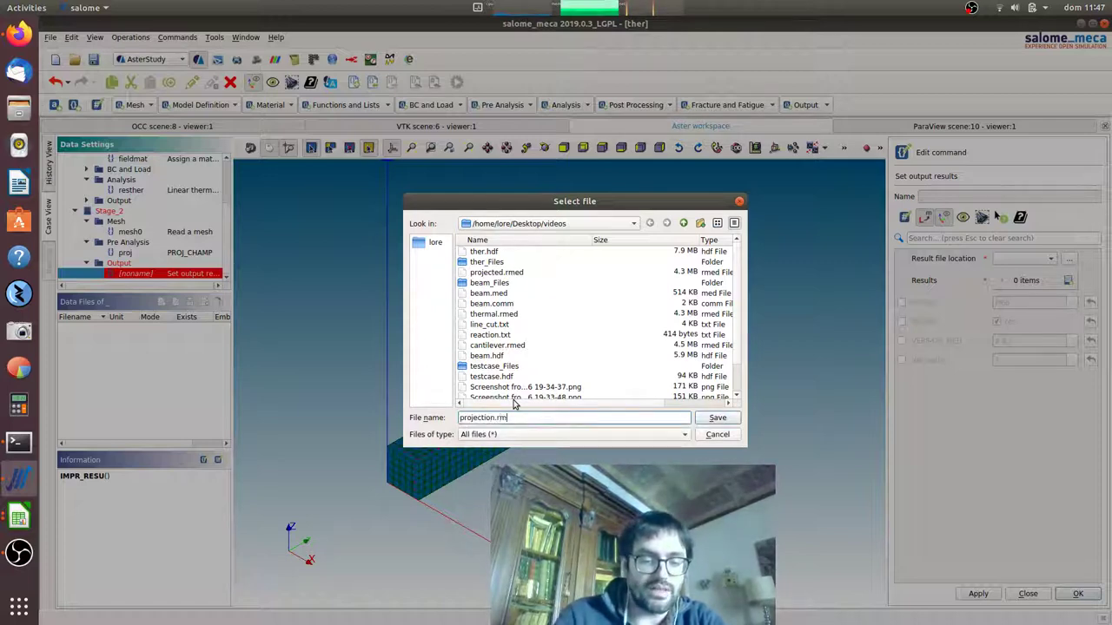
click(717, 419)
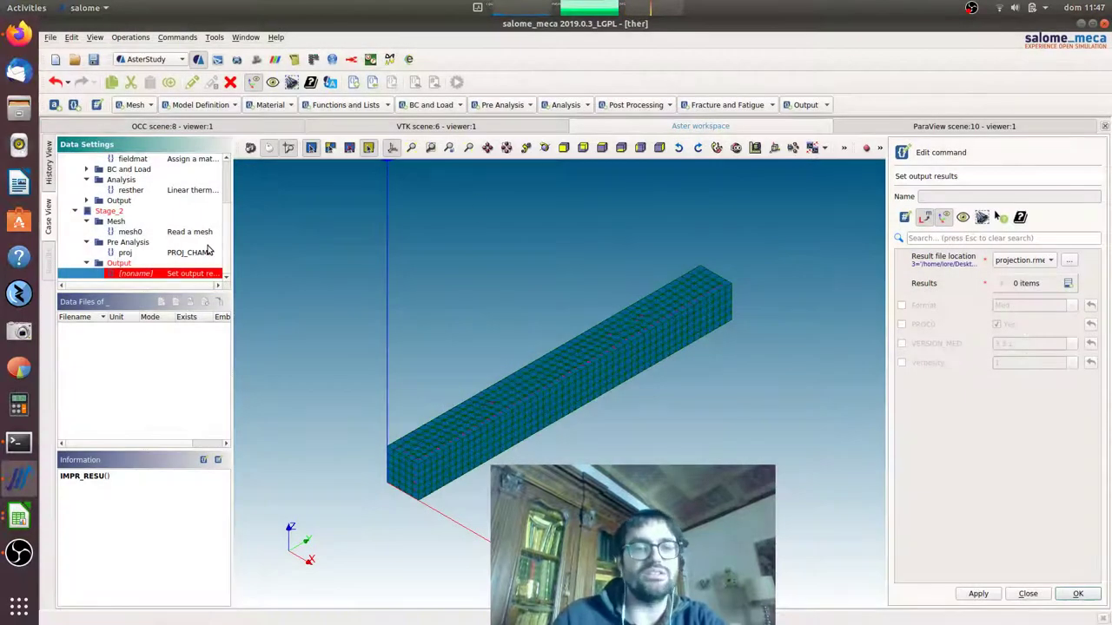
- Add a results entry to IMPR_RESU and select the proj result for it
click(1068, 283)
click(1018, 310)
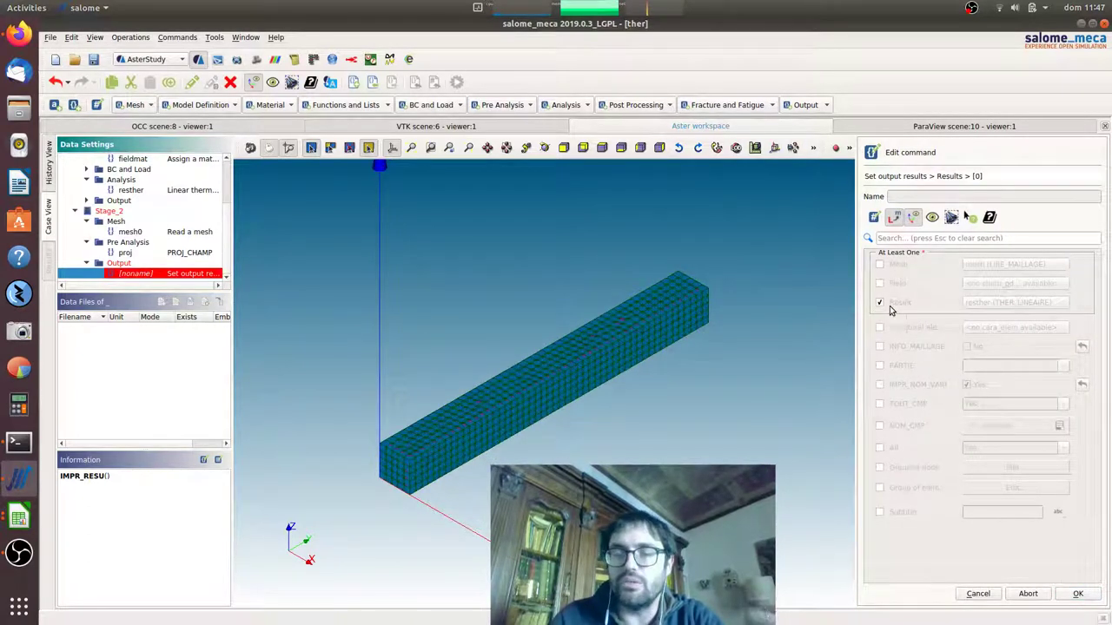
click(890, 306)
click(1012, 303)
click(1008, 301)
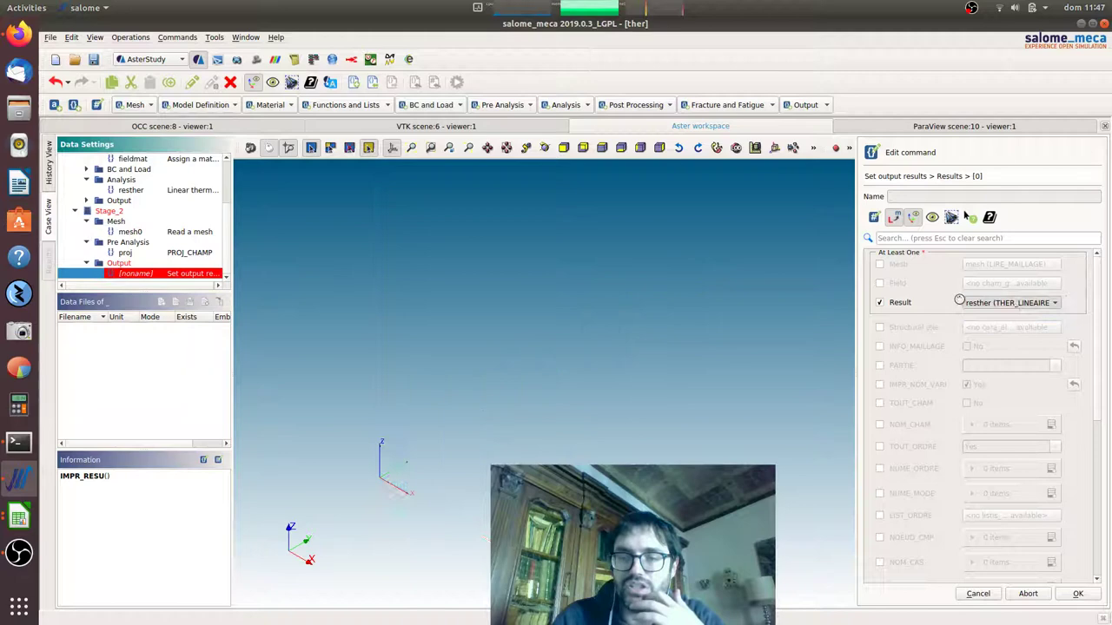
- Choose Temperature as the NOM_CHAM field to write and store the IMPR_RESU command
click(880, 425)
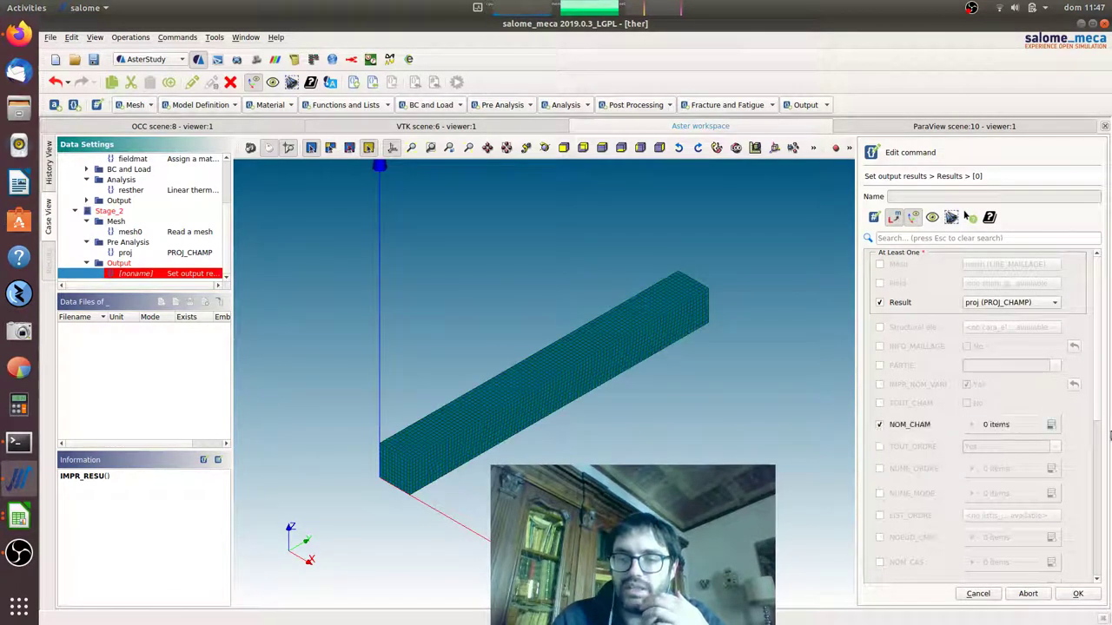
click(1050, 423)
click(1011, 450)
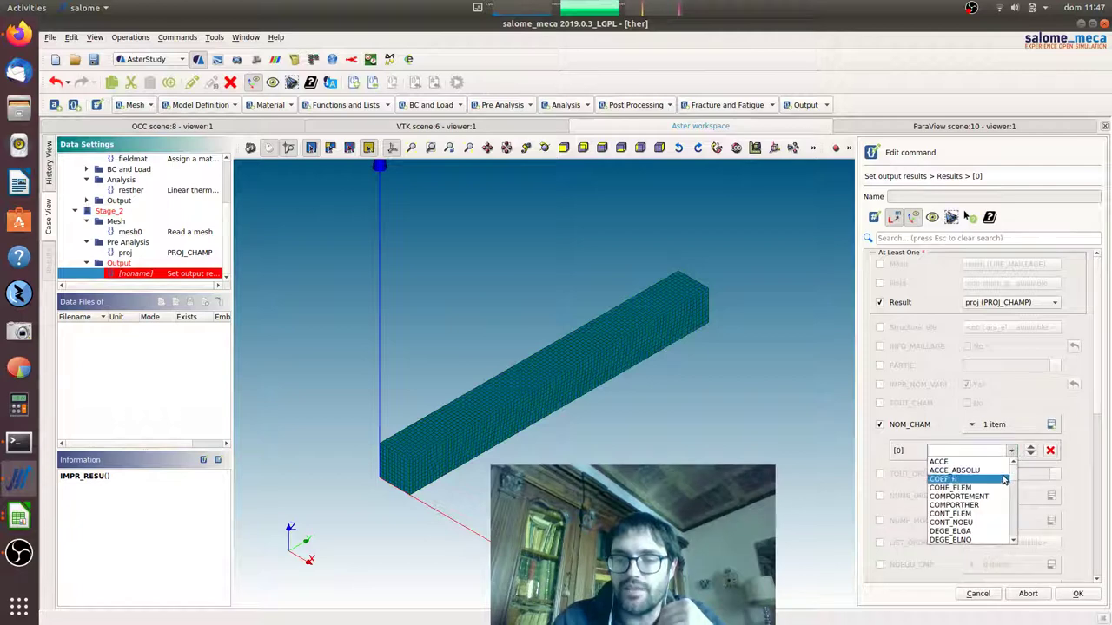
scroll(1012, 480, down, 5)
scroll(1012, 480, down, 20)
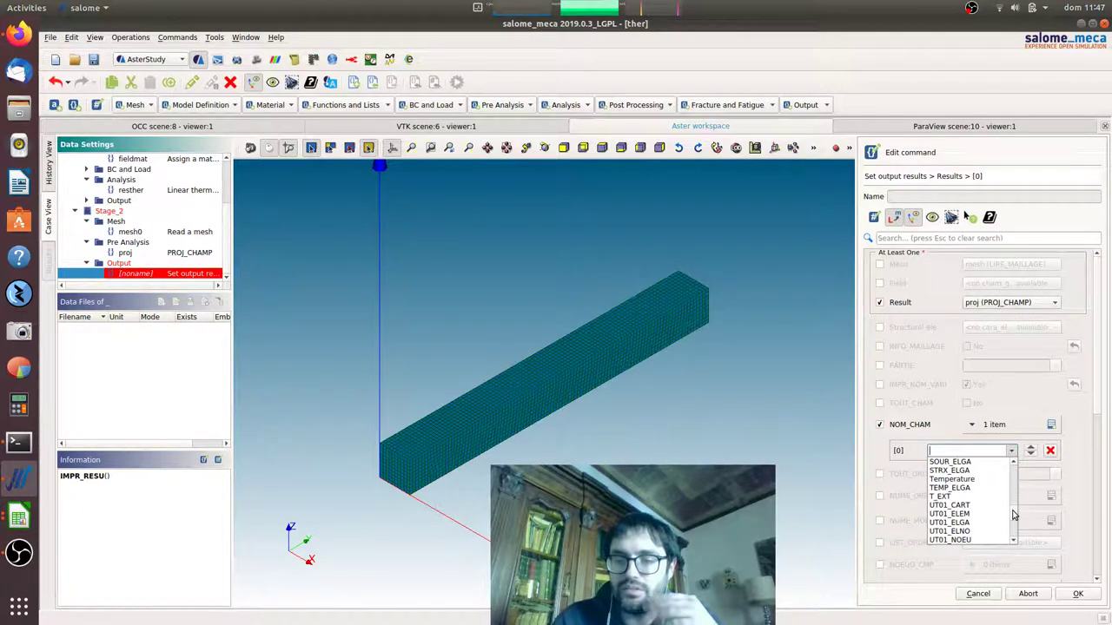
scroll(972, 519, down, 2)
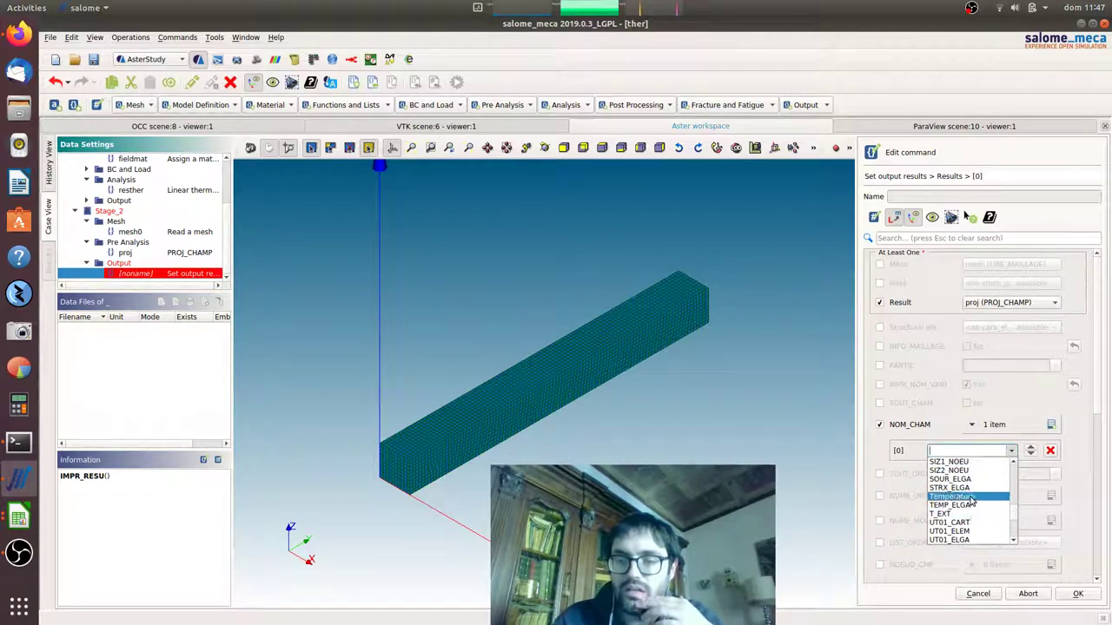
click(971, 504)
click(1077, 594)
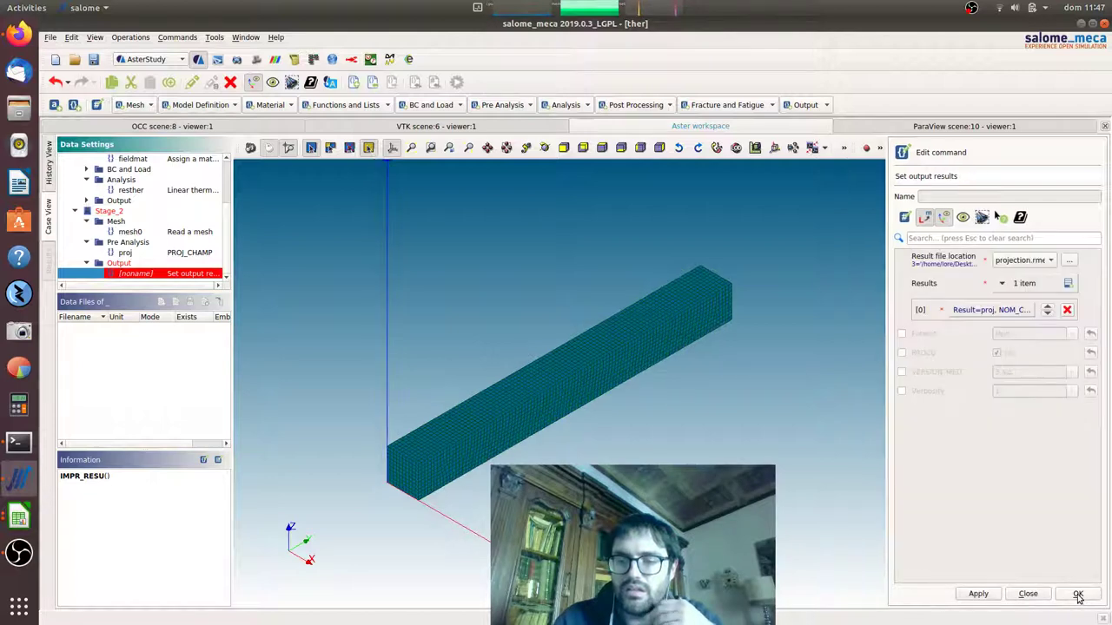
click(1077, 594)
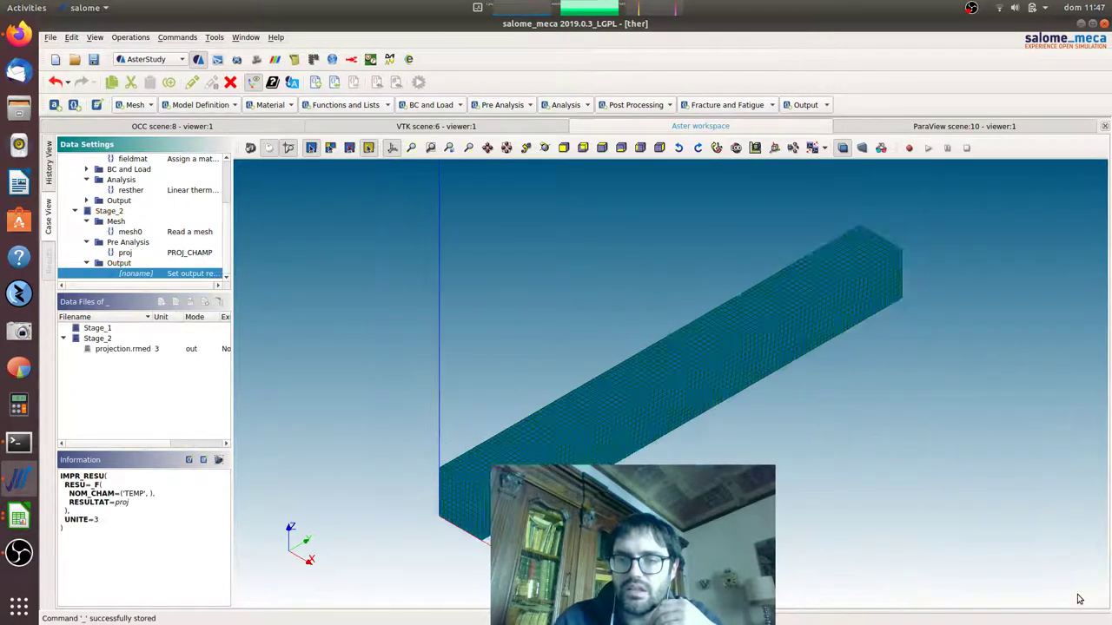
- From History View, save the study and launch Stage_2 as RunCase_2
click(49, 163)
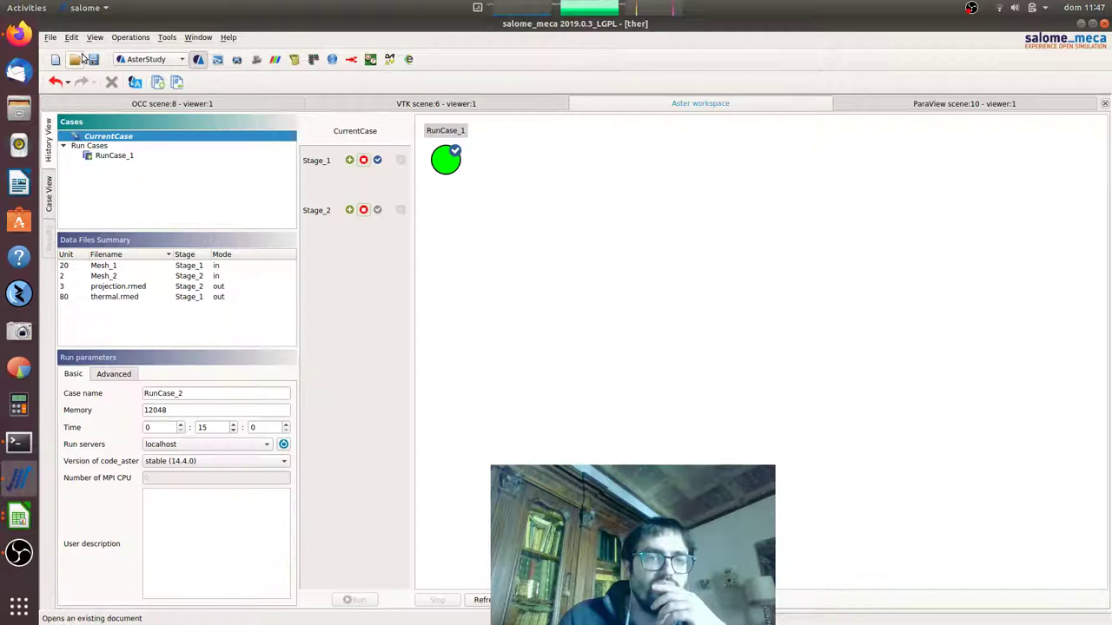
click(93, 59)
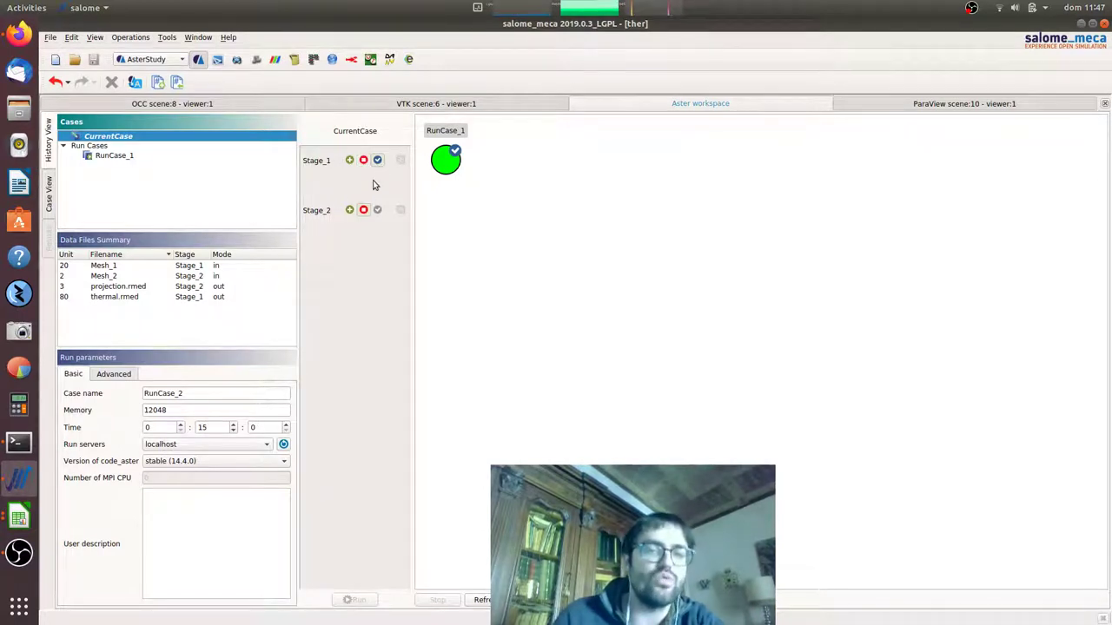
click(349, 209)
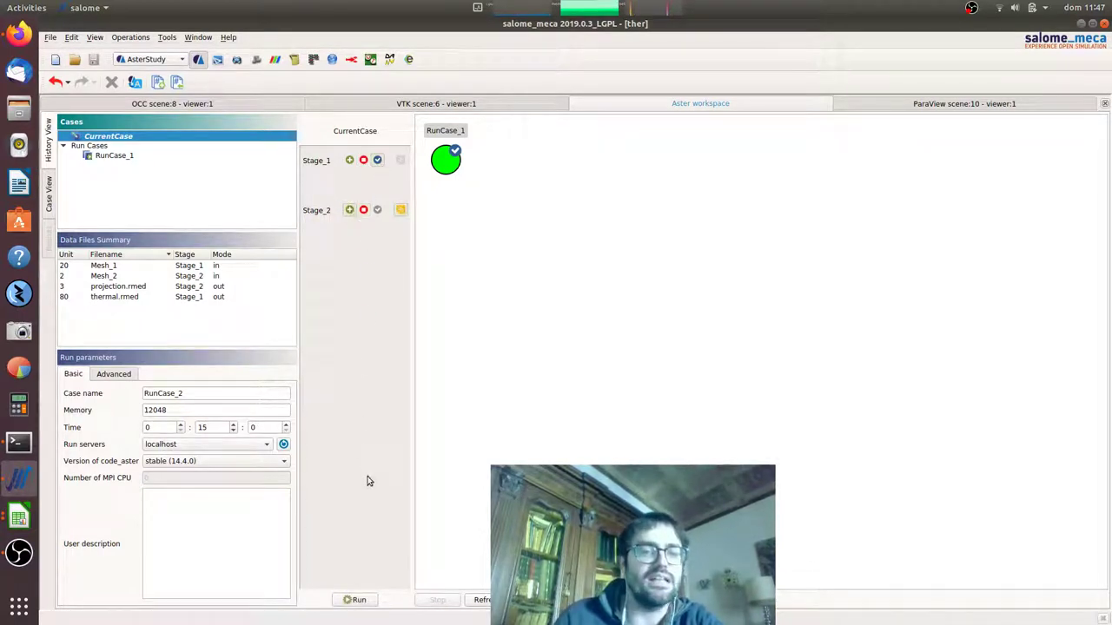
click(358, 600)
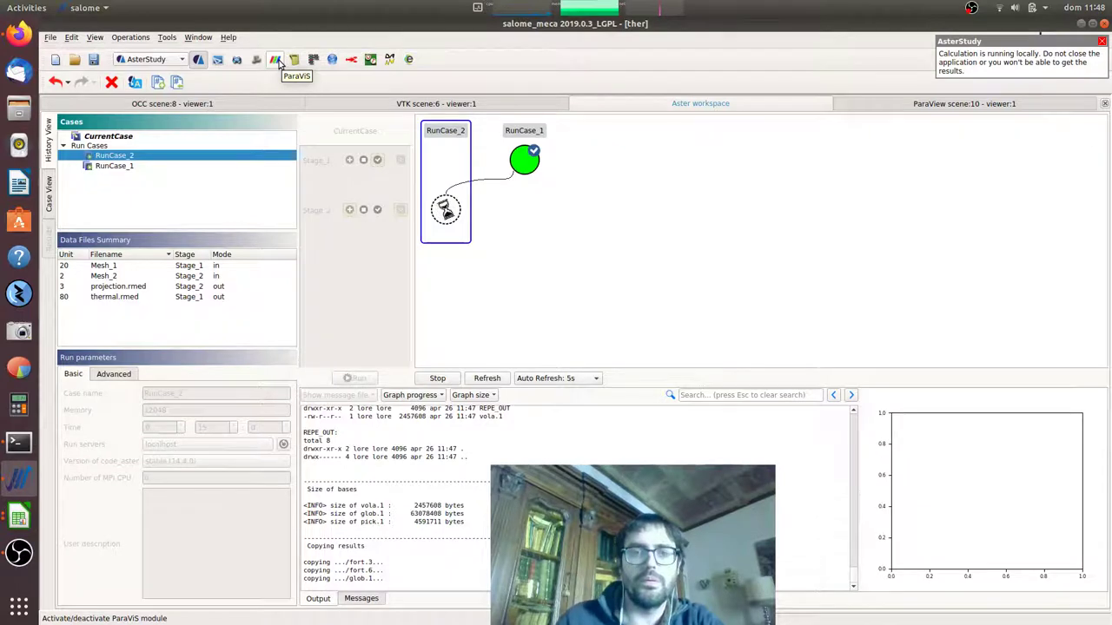
- In ParaViS, delete the old projected.rmed from the pipeline
click(275, 61)
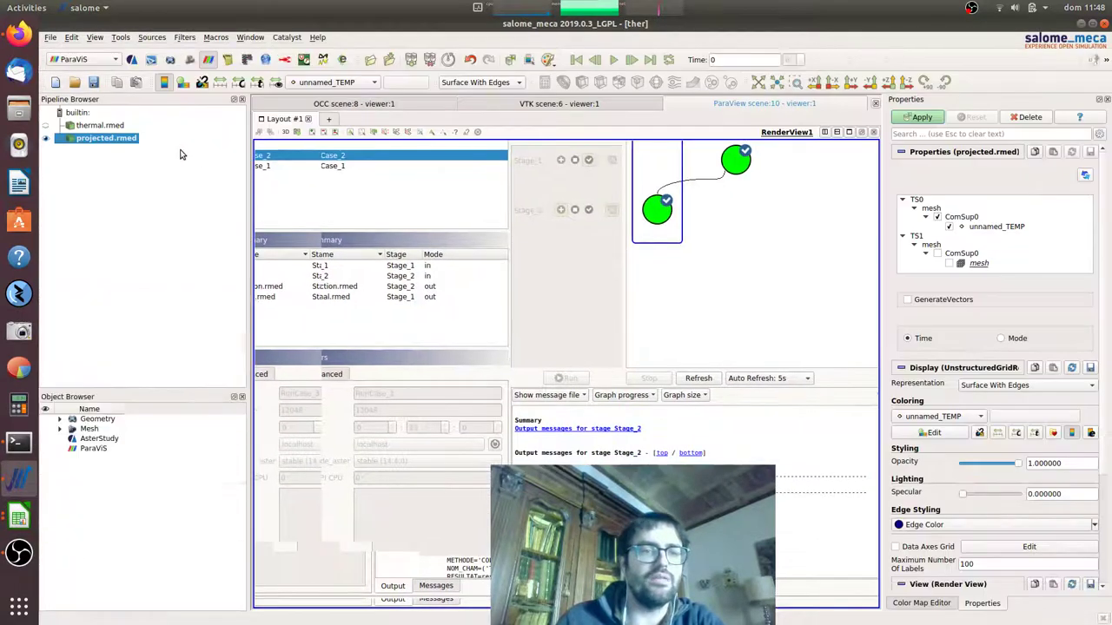
click(46, 137)
right_click(91, 138)
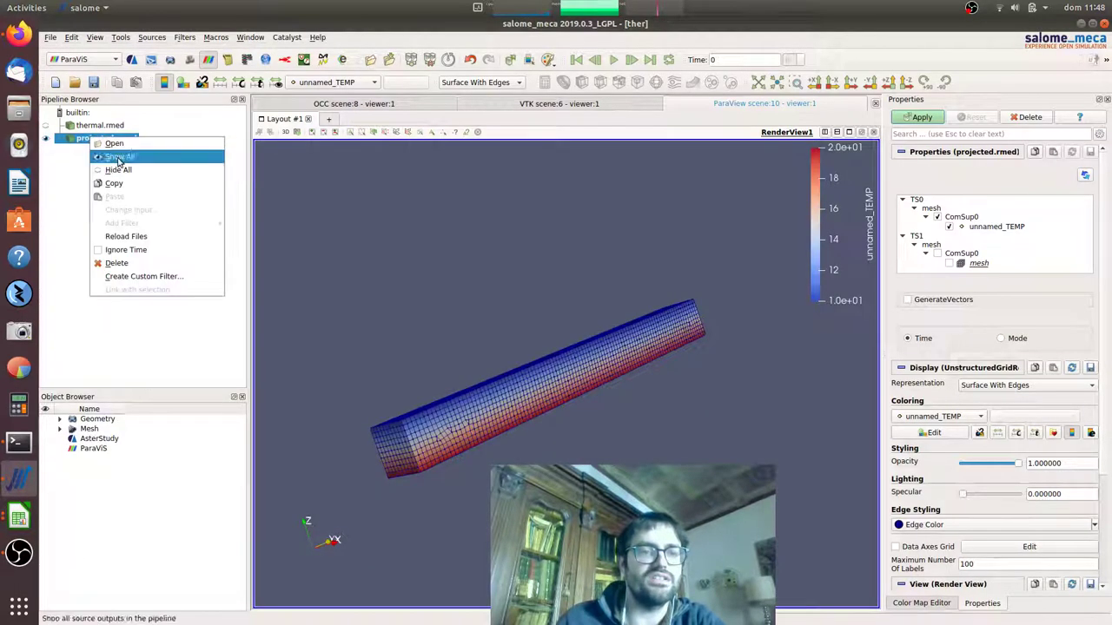
click(156, 266)
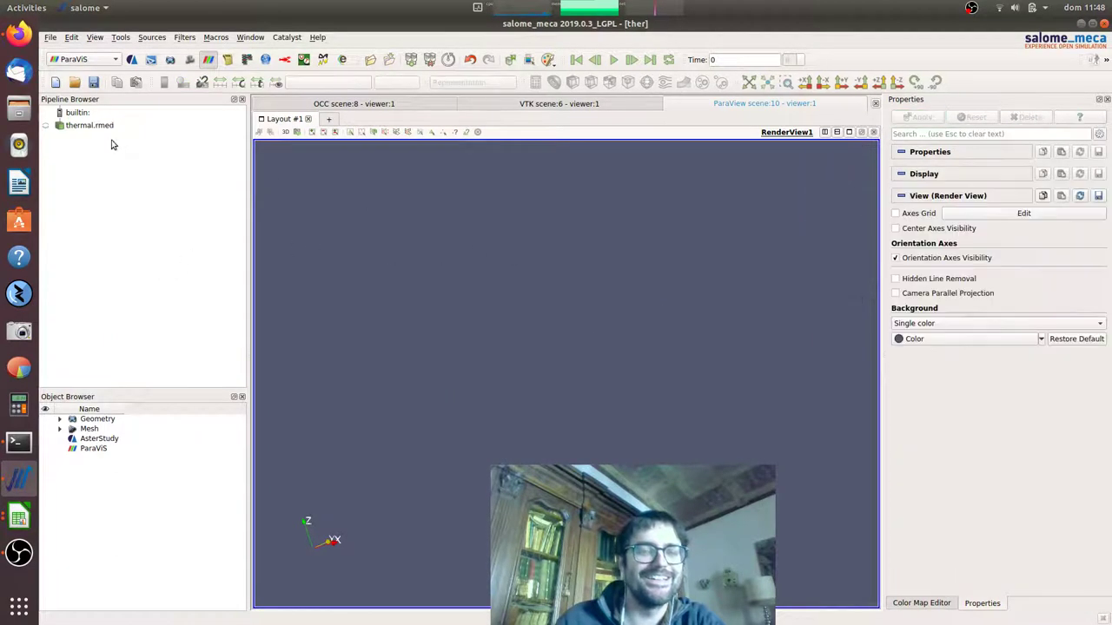
- Show thermal.rmed's temperature field on the beam and open the Open File dialog
click(48, 126)
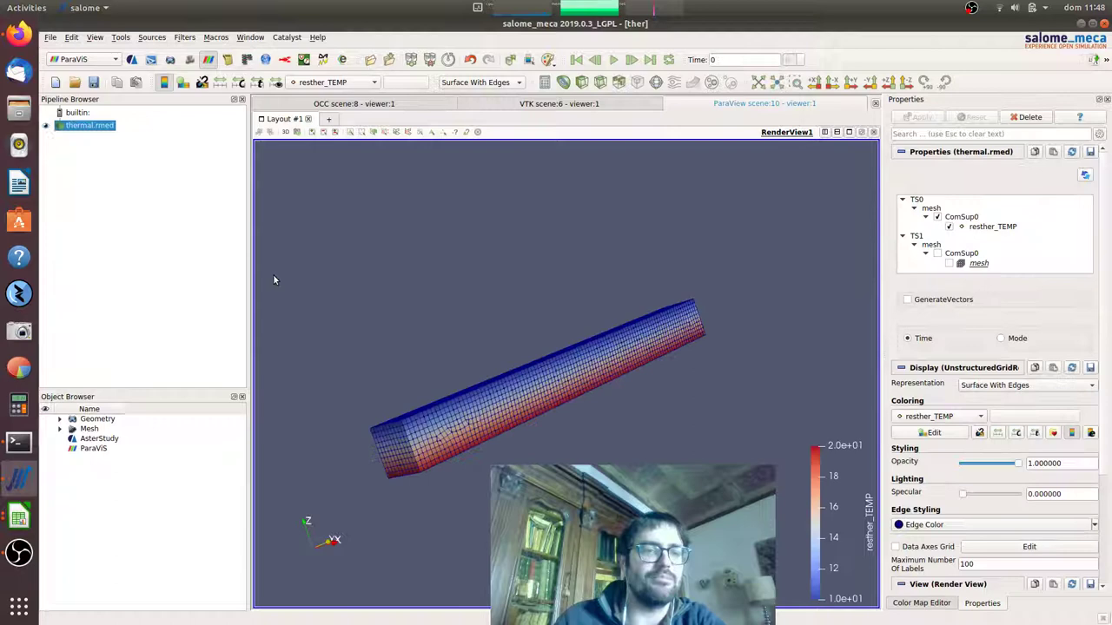
mouse_move(458, 322)
mouse_down()
mouse_move(496, 335)
mouse_move(461, 302)
mouse_up()
right_click(114, 173)
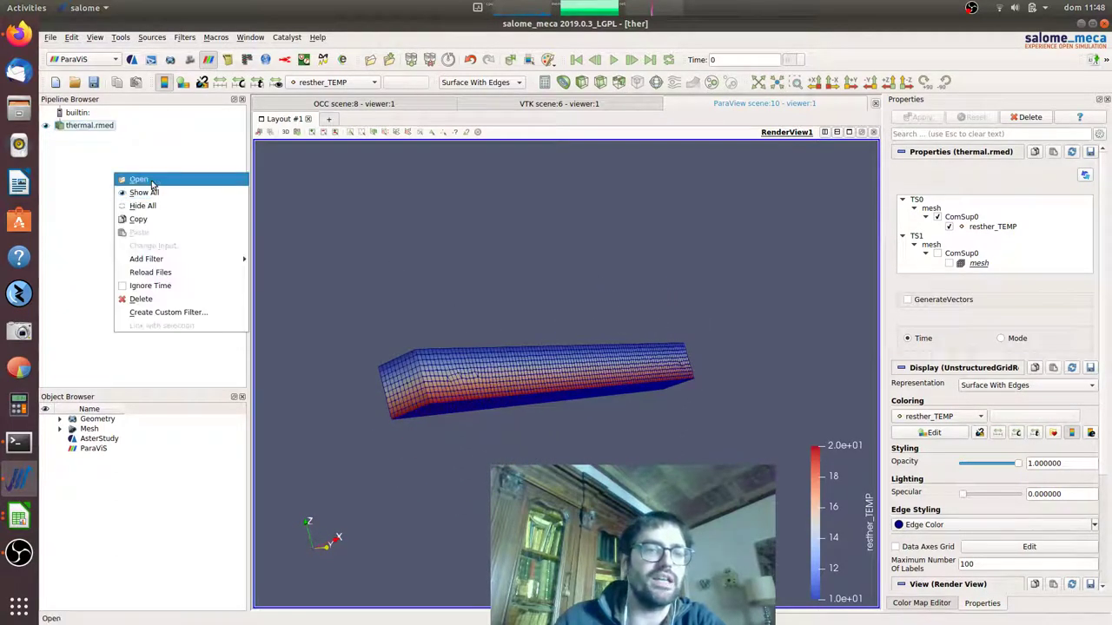
click(491, 84)
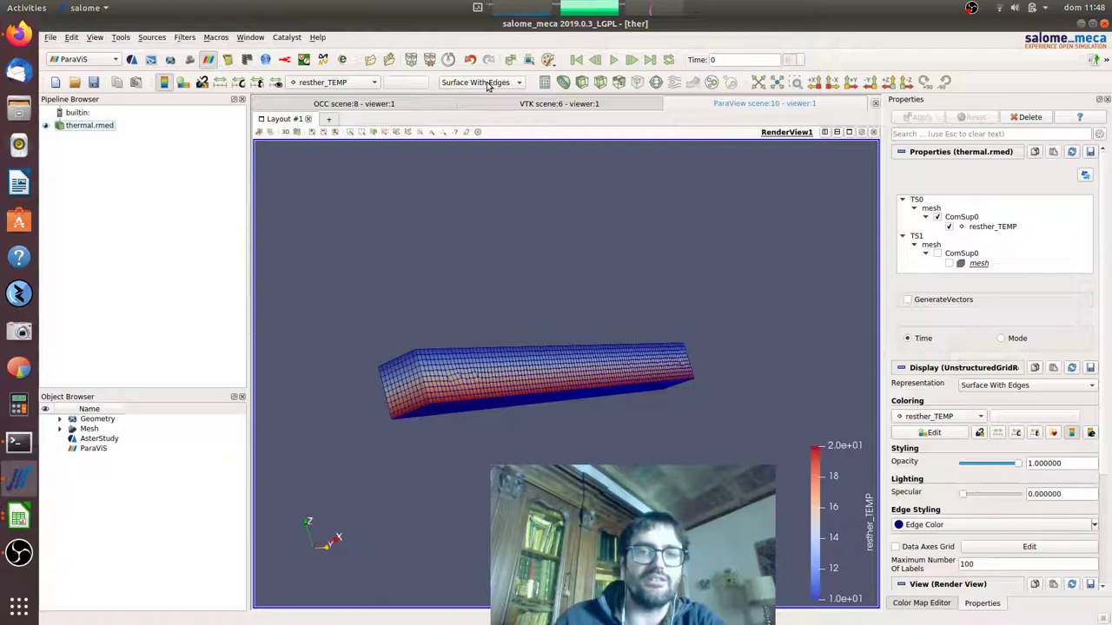
click(491, 84)
click(494, 170)
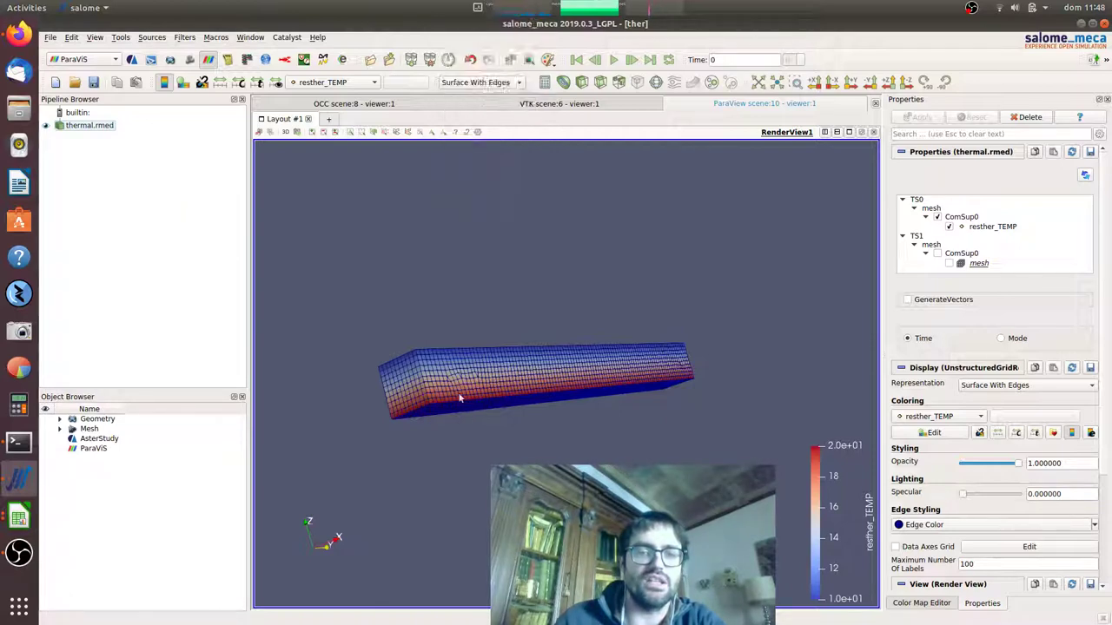
drag(460, 398, 489, 391)
right_click(105, 149)
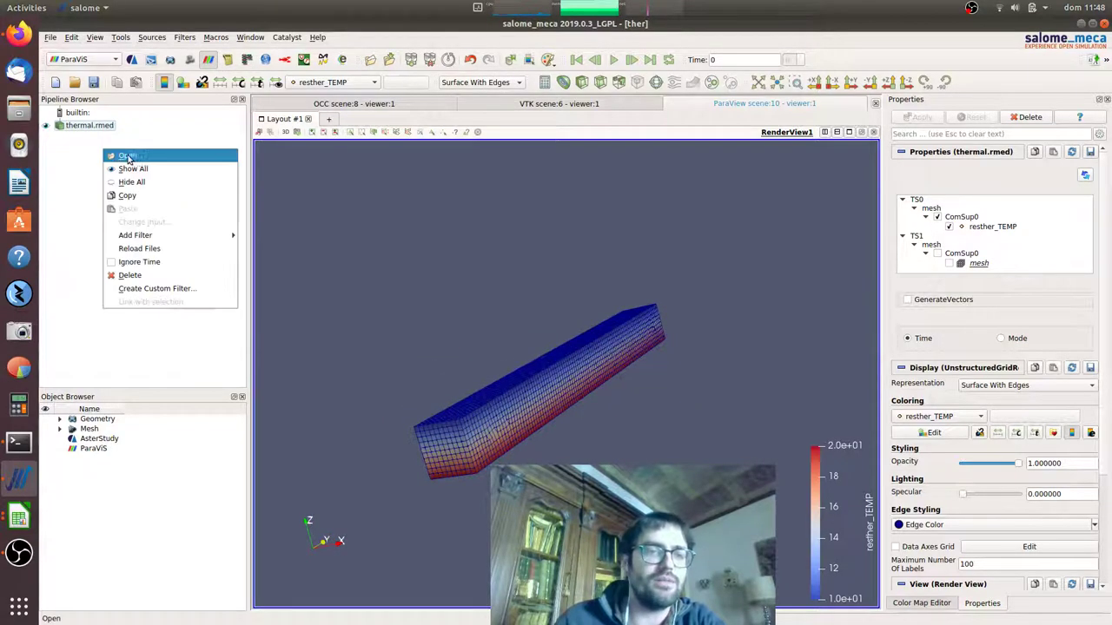
click(128, 157)
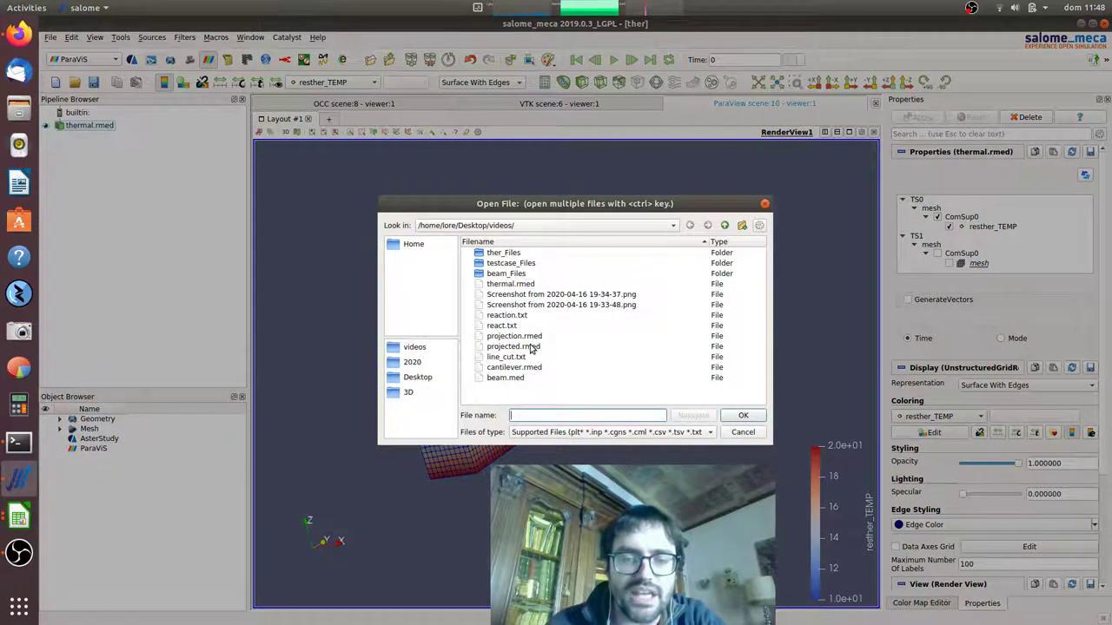
- Load projection.rmed, show it alone, and colour it by proj___TEMP
double_click(514, 336)
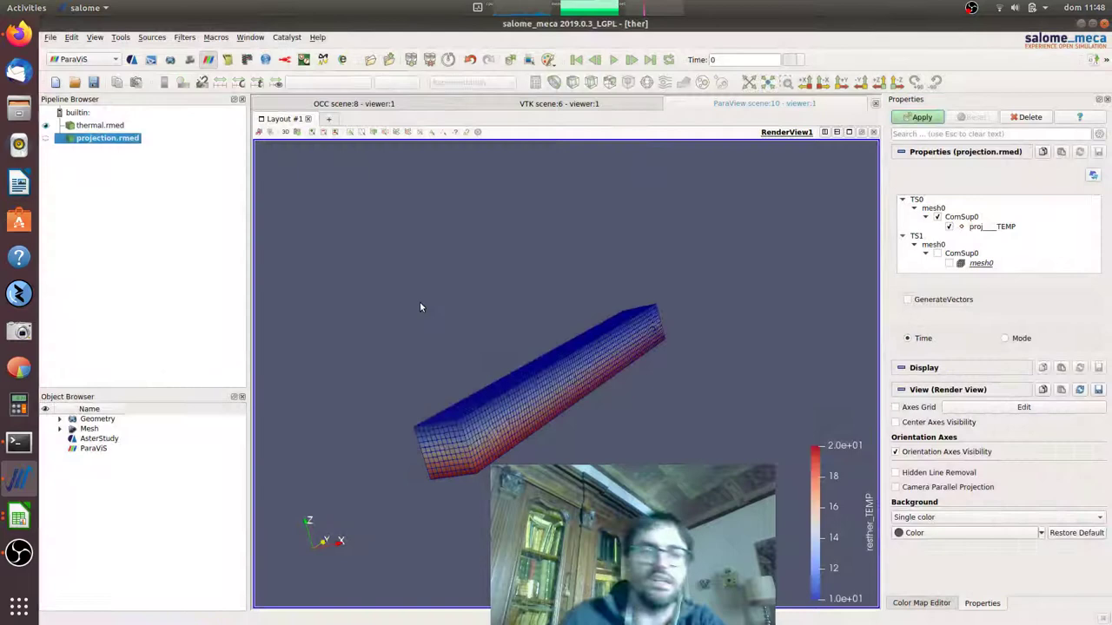
click(46, 139)
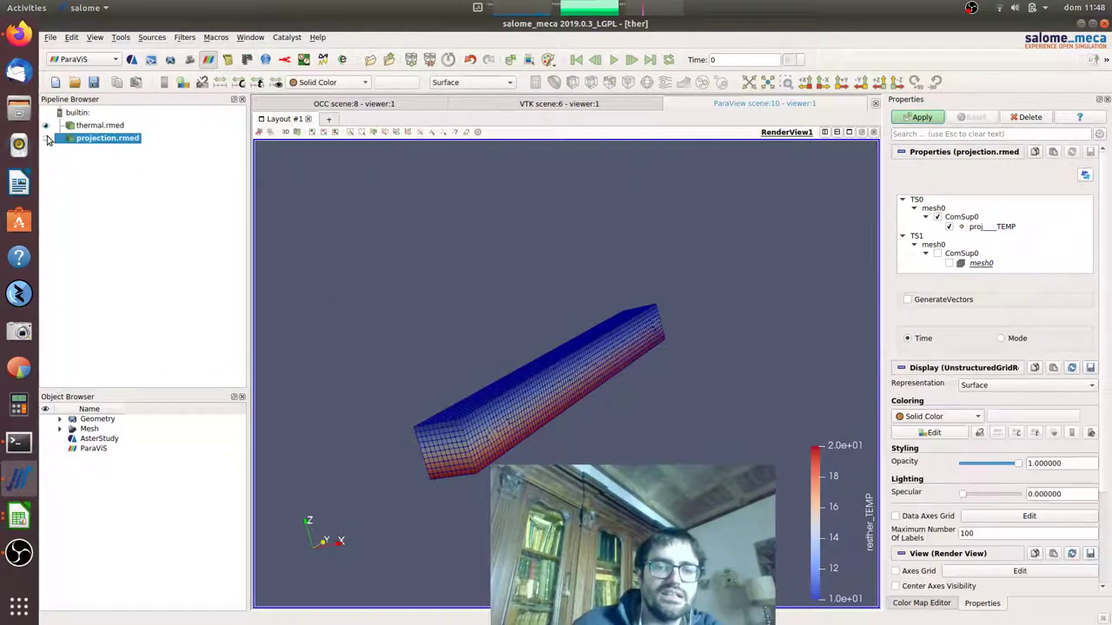
click(46, 126)
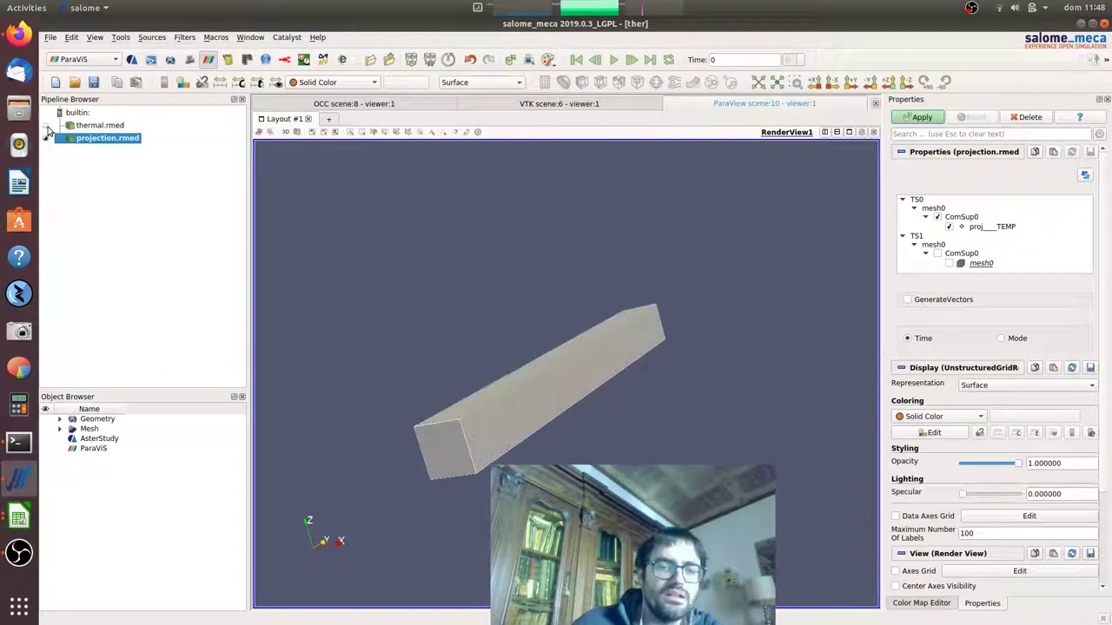
click(300, 83)
click(311, 103)
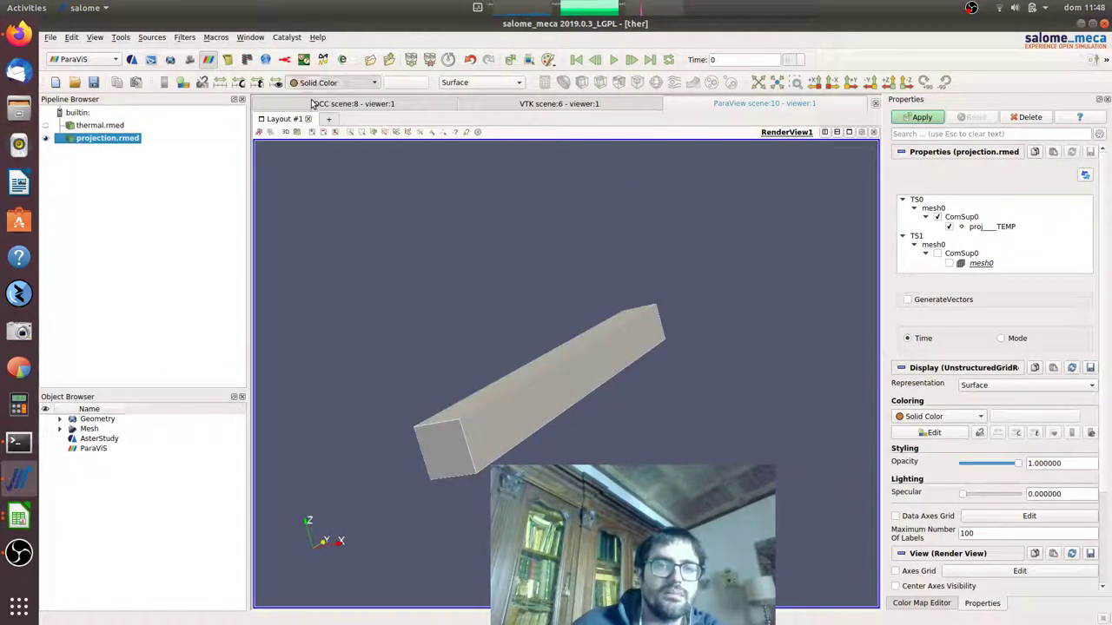
- Display the beam as Surface With Edges, rotated nearly horizontal
click(465, 83)
click(502, 168)
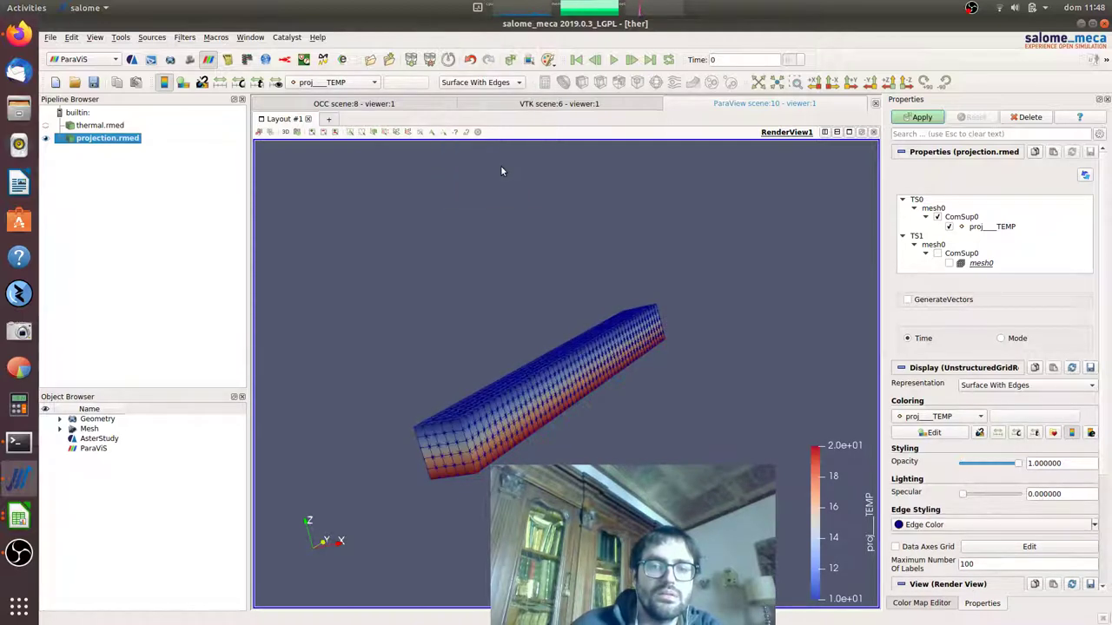
drag(500, 172, 485, 480)
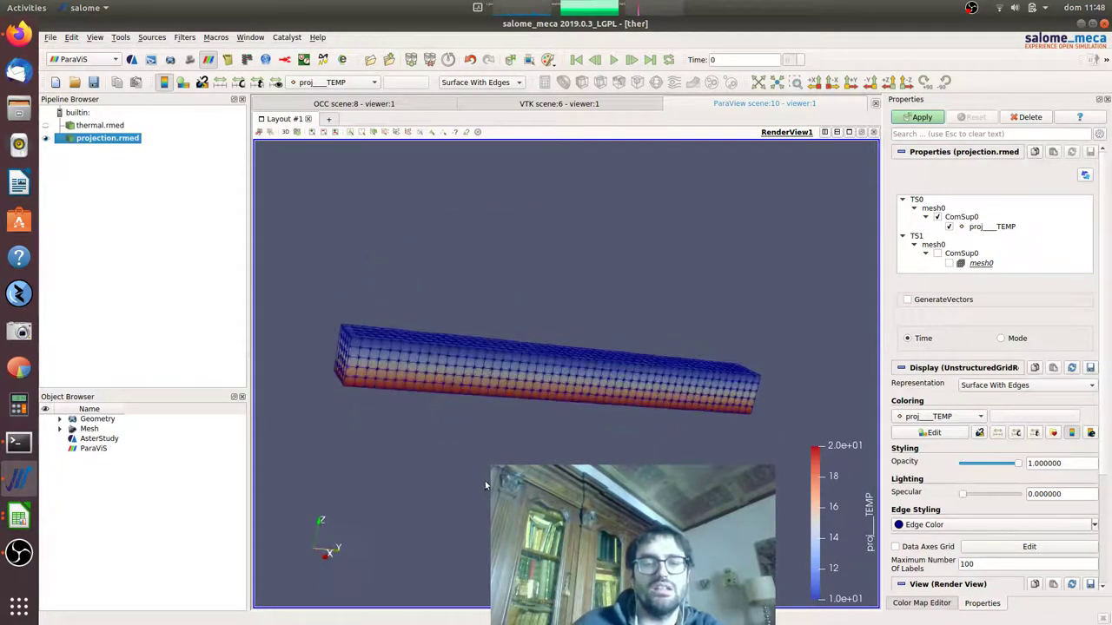
- Overlay thermal.rmed and projection.rmed, showing both resther_TEMP and proj___TEMP legends
click(47, 139)
click(47, 127)
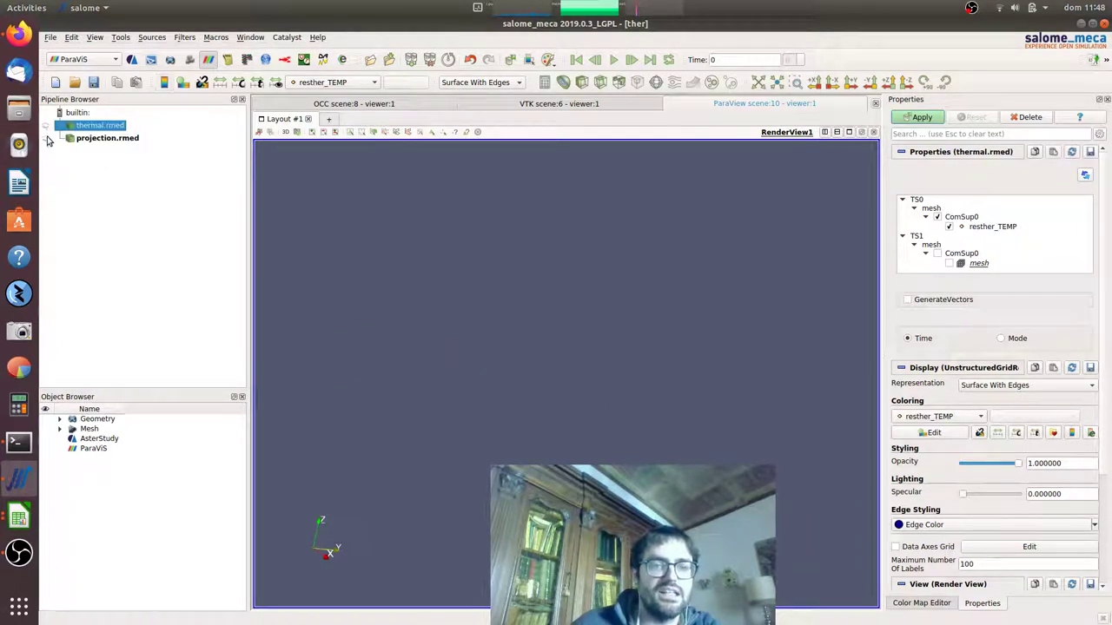
click(47, 126)
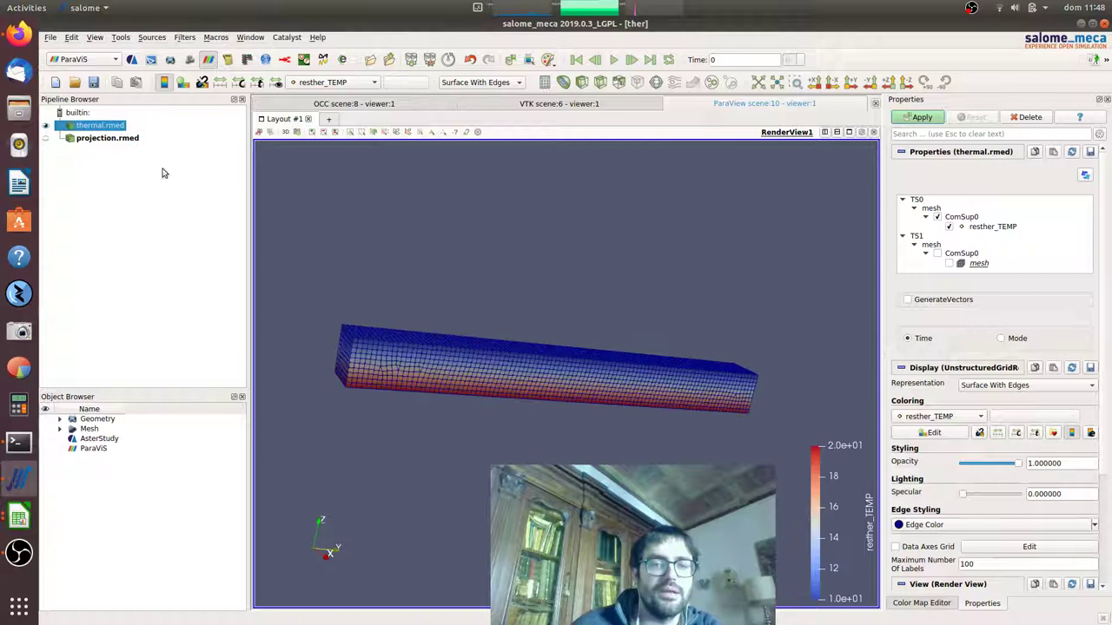
click(47, 139)
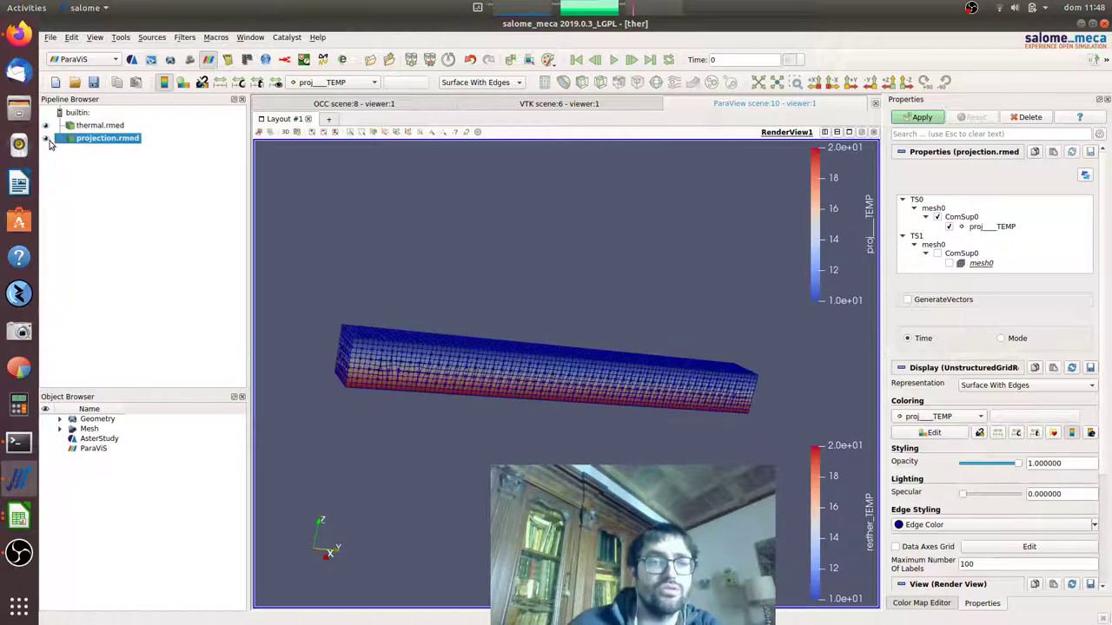